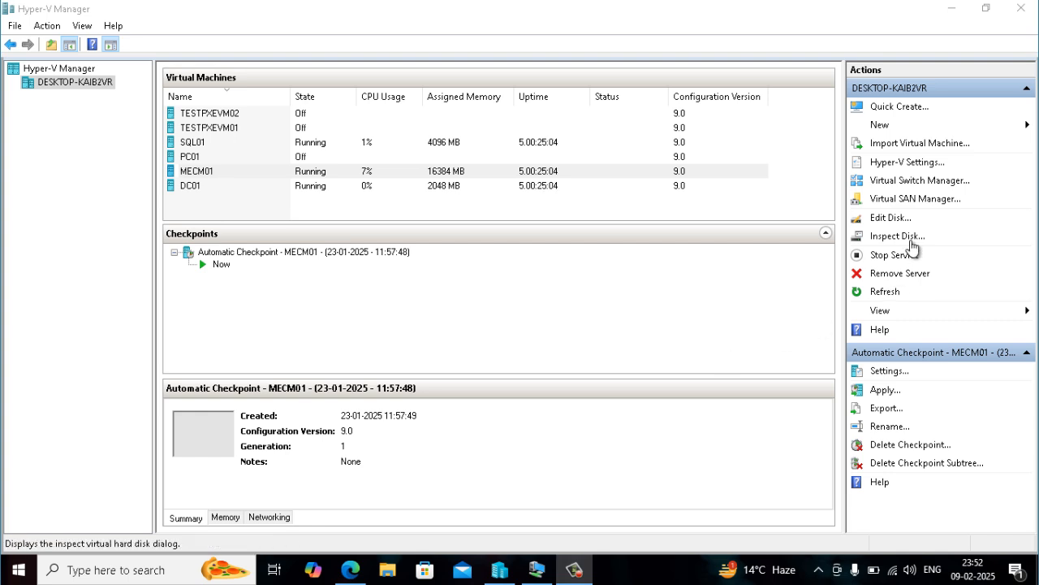
# Review the external, internal and private switch types in Virtual Switch Manager, and create a new external virtual switch.
pyautogui.click(911, 184)
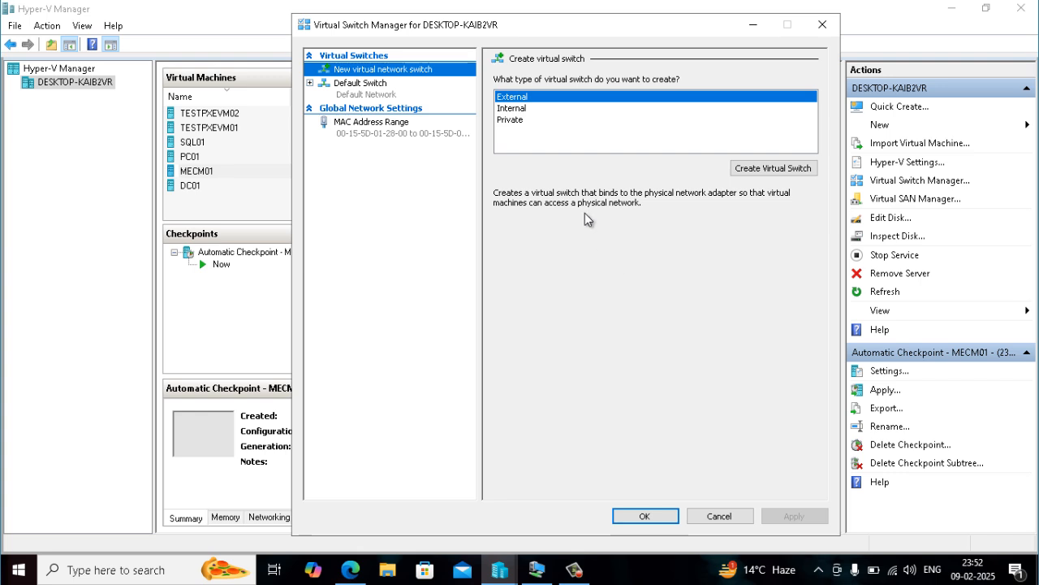
pyautogui.click(511, 121)
pyautogui.click(508, 98)
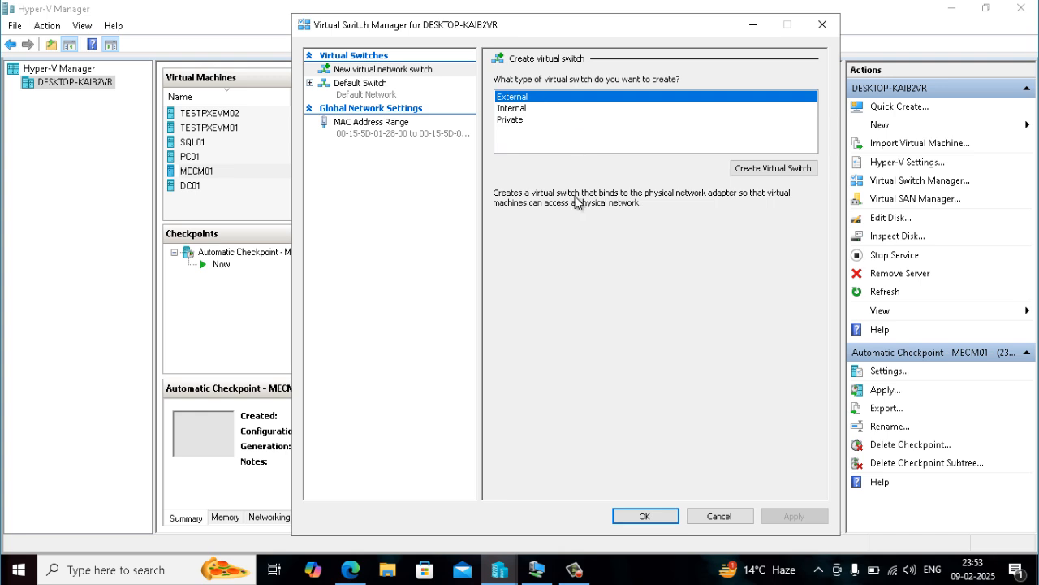
pyautogui.click(548, 110)
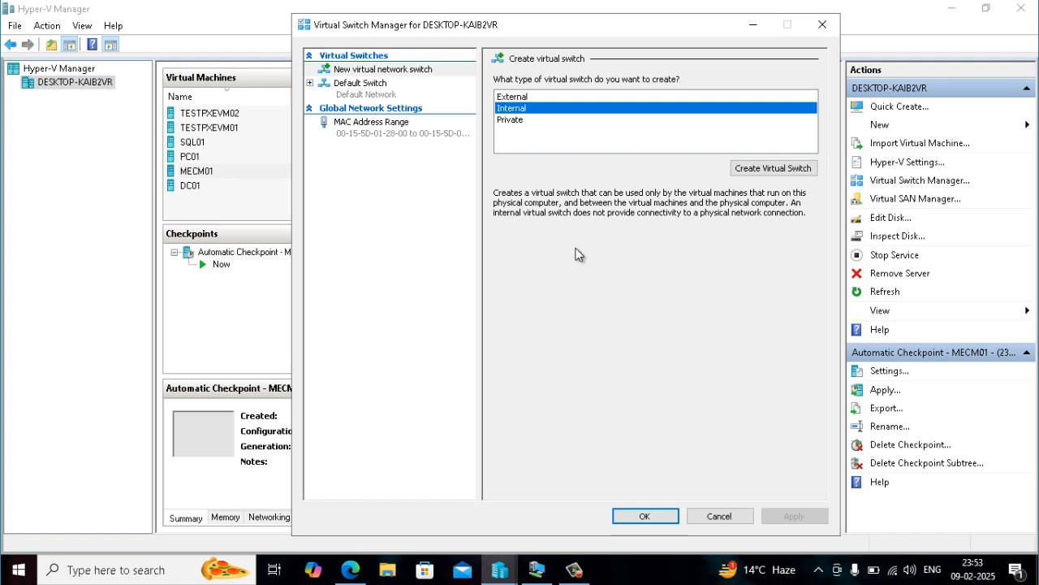
pyautogui.click(515, 121)
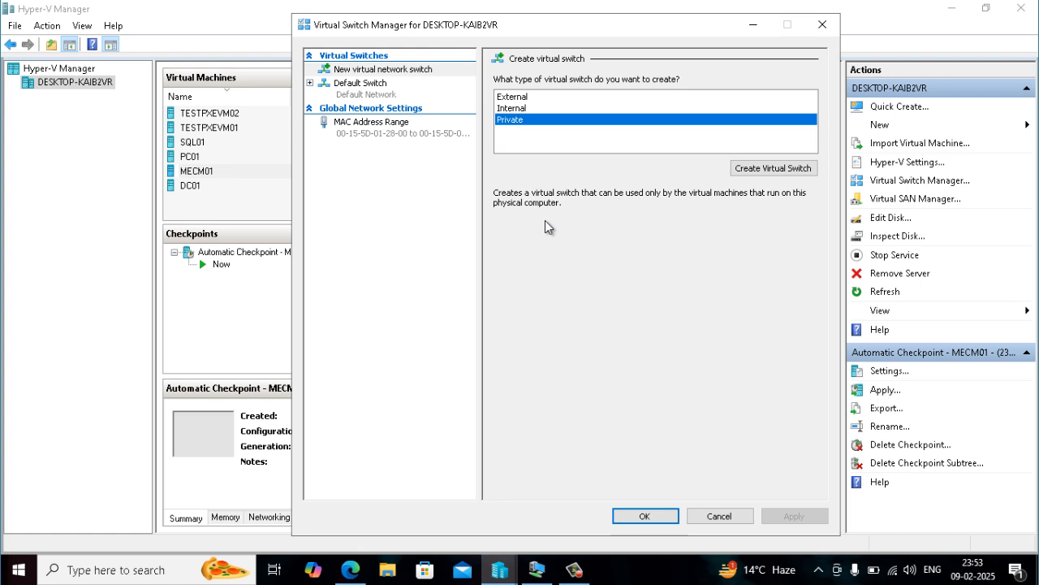
pyautogui.click(527, 98)
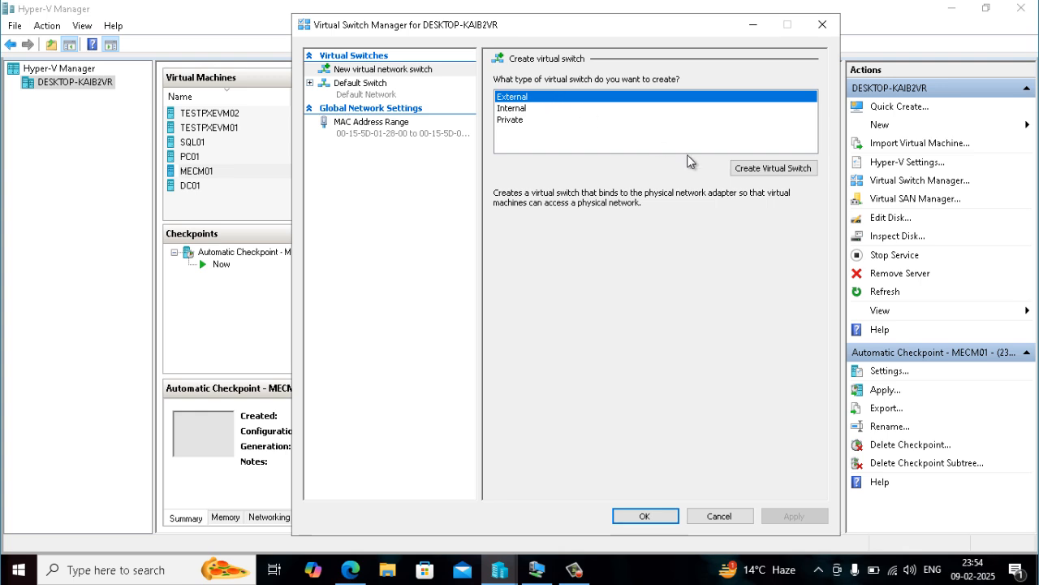
pyautogui.click(764, 169)
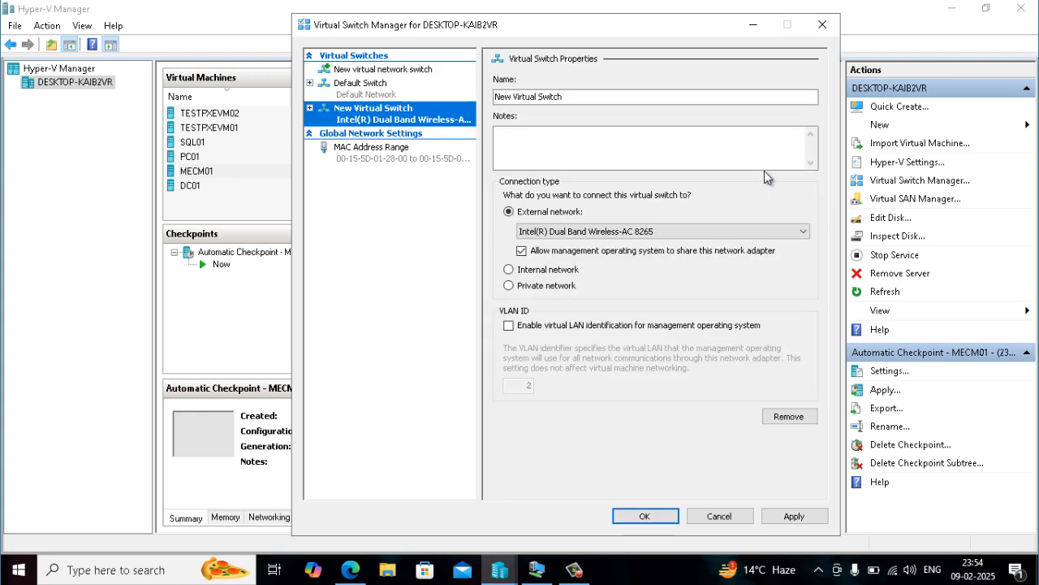
# Name the new virtual switch "External Virtual Switch".
pyautogui.doubleClick(499, 97)
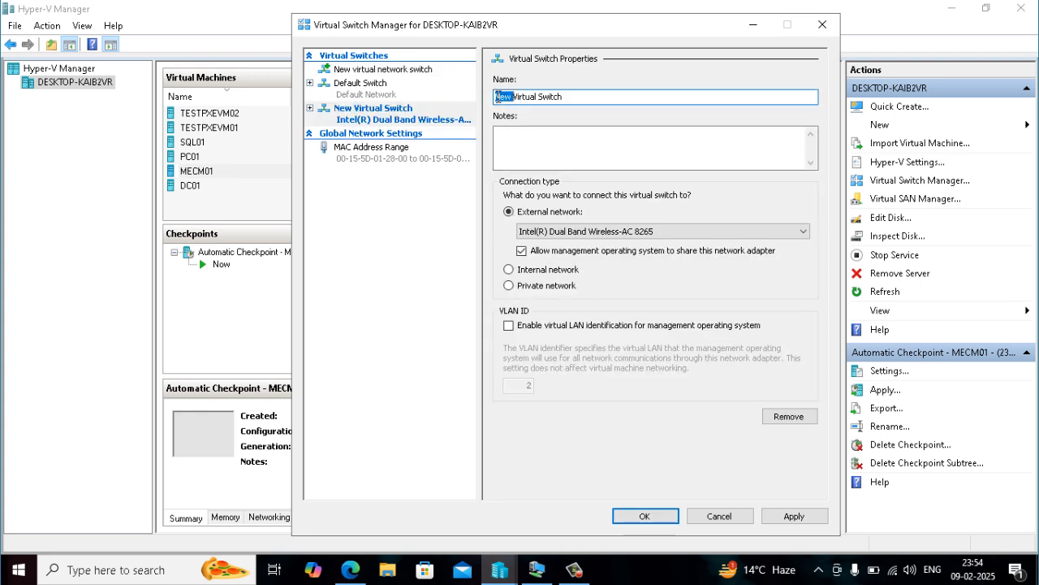
pyautogui.write('eXTERNAL')
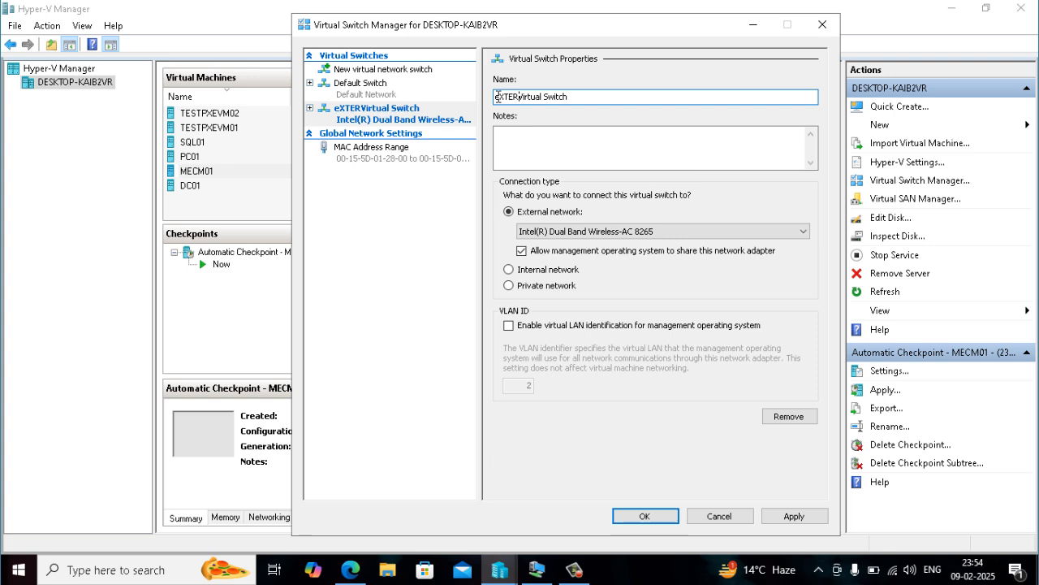
pyautogui.hotkey('shift', 'Left')
pyautogui.hotkey('shift', 'Left')
pyautogui.hotkey('shift', 'Left')
pyautogui.hotkey('shift', 'Left')
pyautogui.hotkey('shift', 'Left')
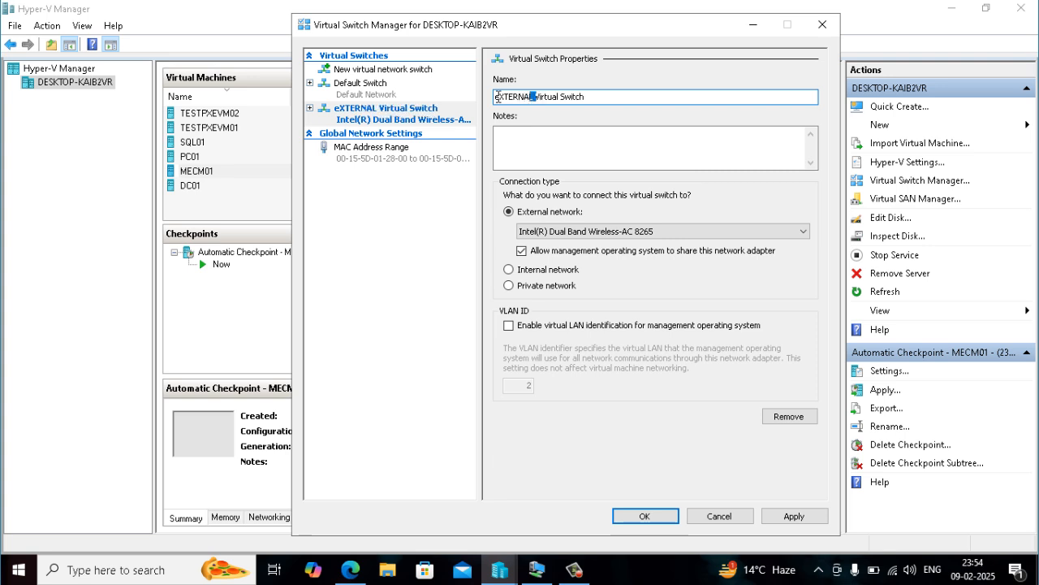
pyautogui.hotkey('shift', 'Left')
pyautogui.hotkey('shift', 'Left')
pyautogui.hotkey('shift', 'Left')
pyautogui.hotkey('shift', 'Left')
pyautogui.write('Exter')
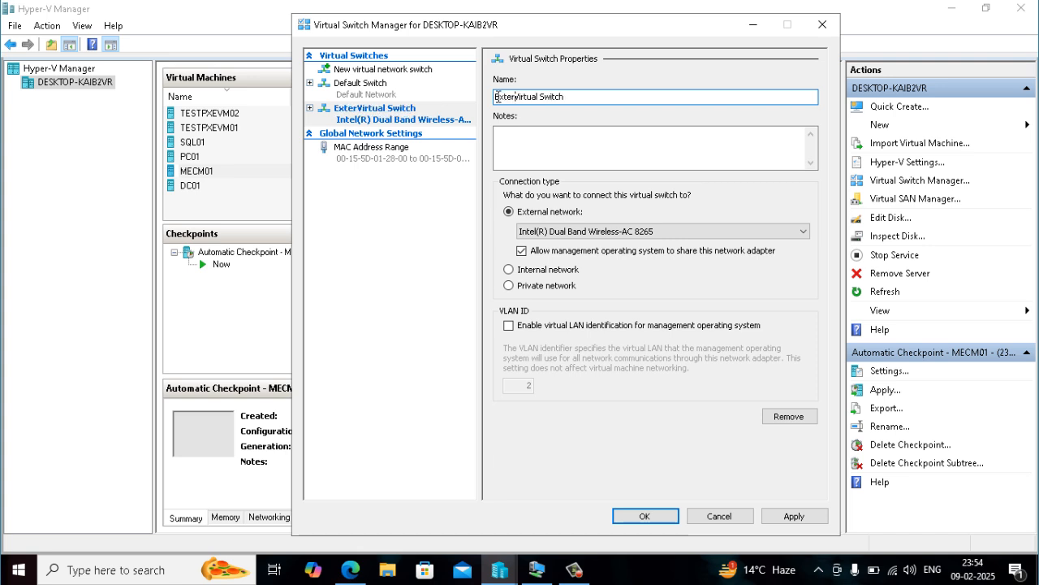
pyautogui.write('nal')
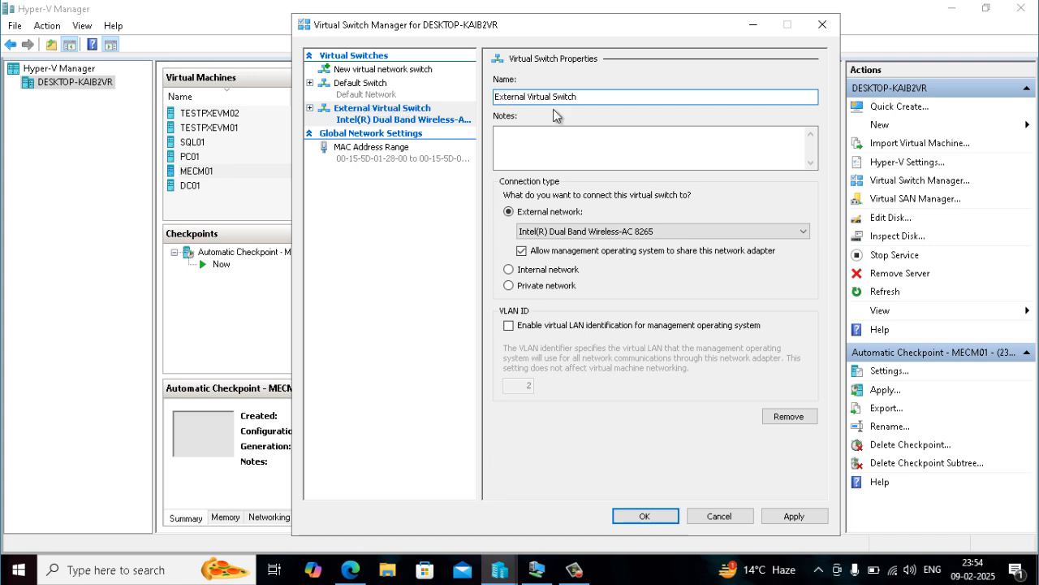
# Connect the switch to the Intel(R) Dual Band Wireless-AC 8265 adapter, and apply the networking changes despite possible disruption.
pyautogui.click(641, 233)
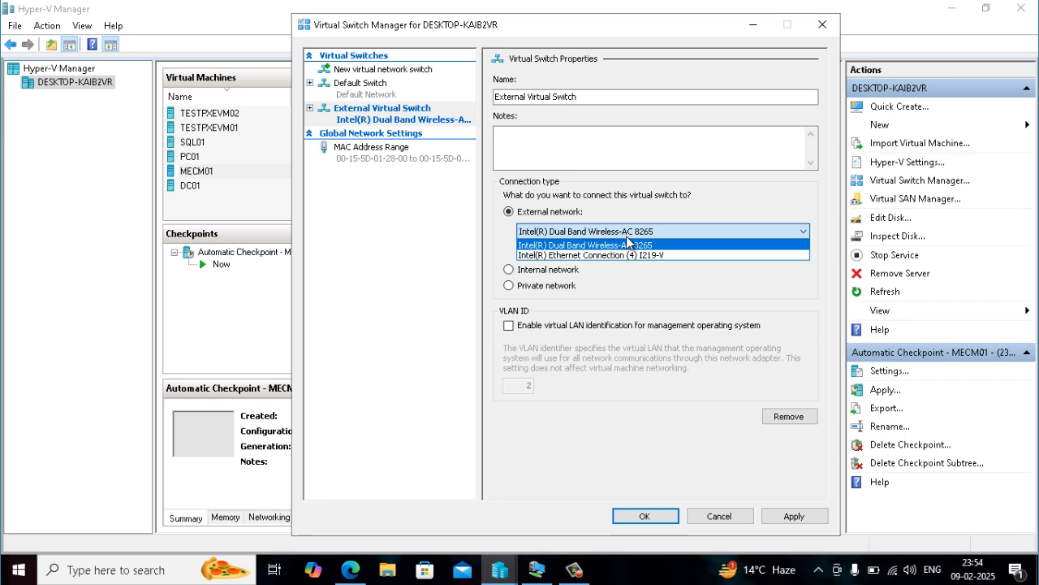
pyautogui.click(642, 235)
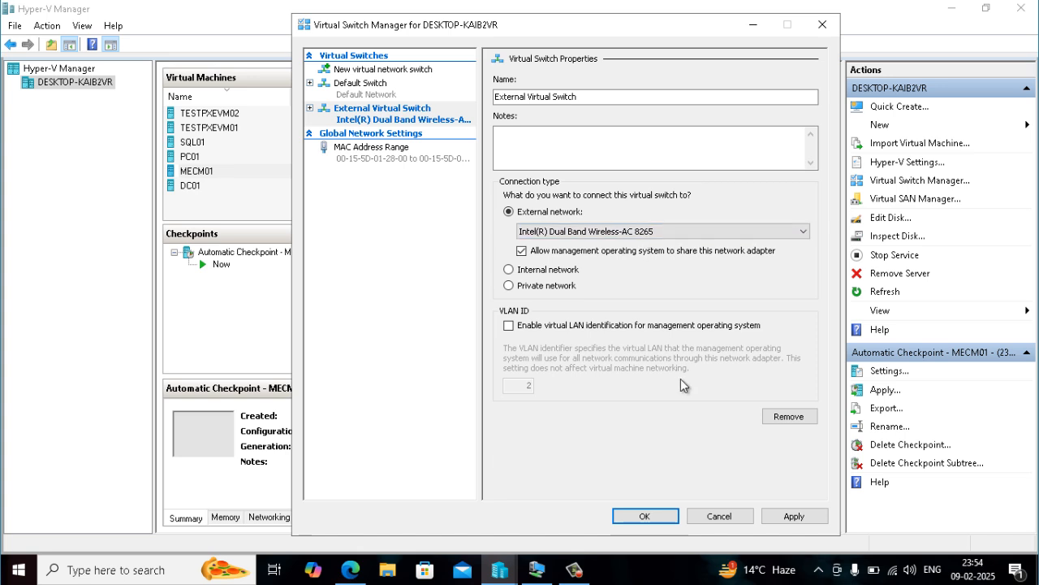
pyautogui.click(802, 518)
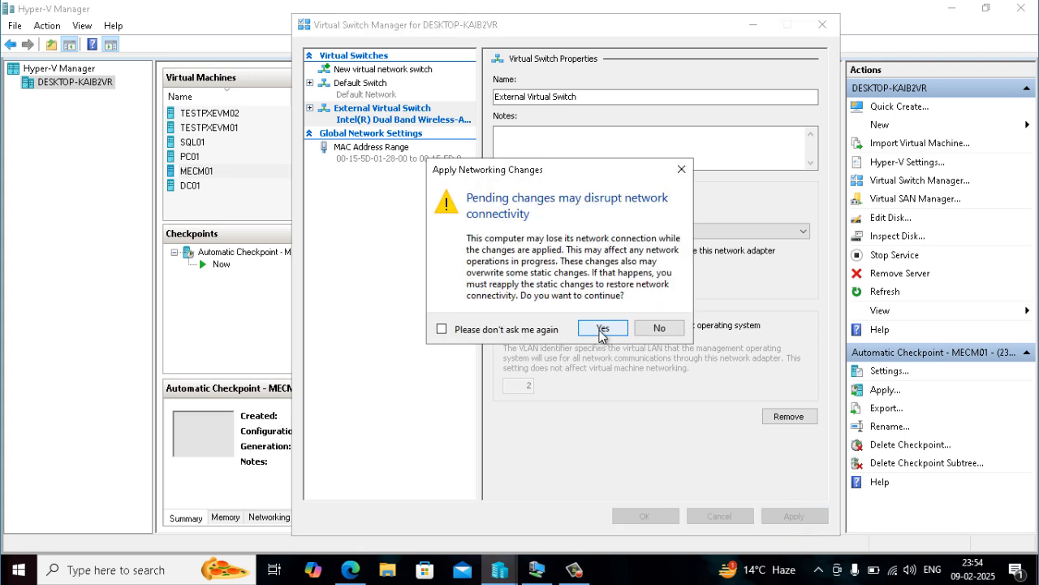
pyautogui.click(603, 333)
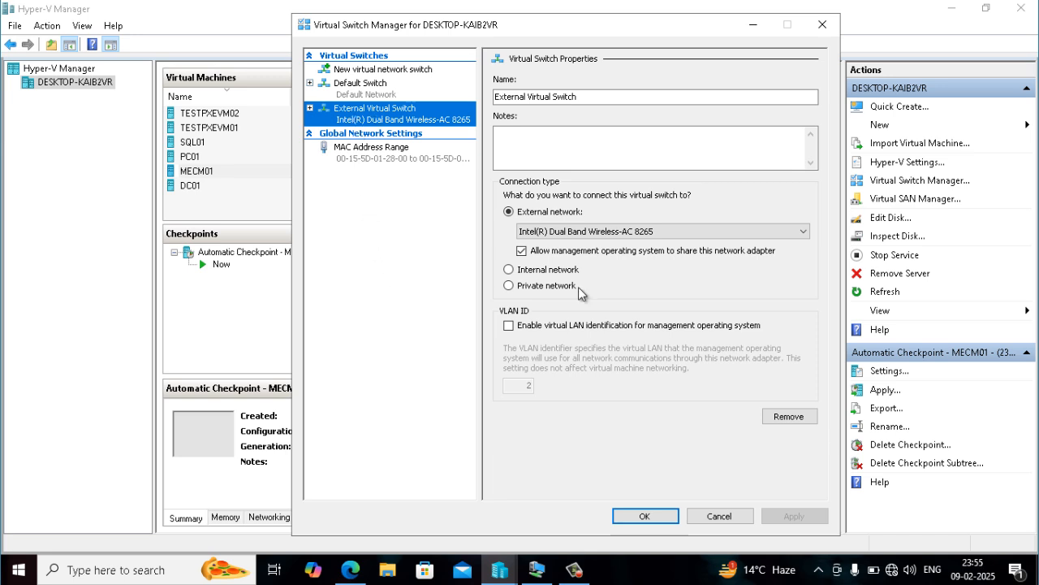
pyautogui.click(647, 507)
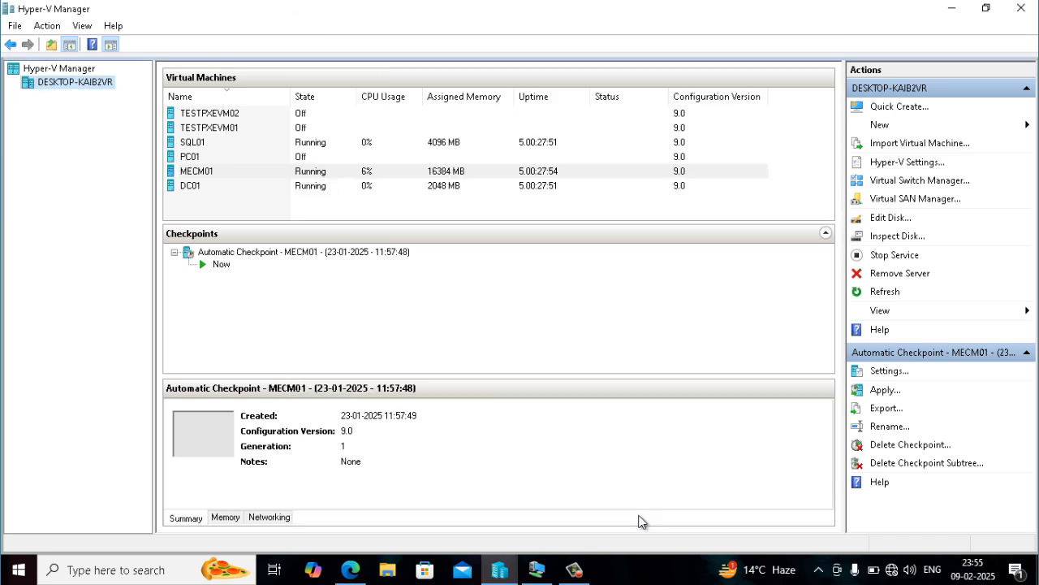
# Switch to the MECM01 virtual machine connection and sign in to SCCMAdmin by entering the account password.
pyautogui.click(417, 323)
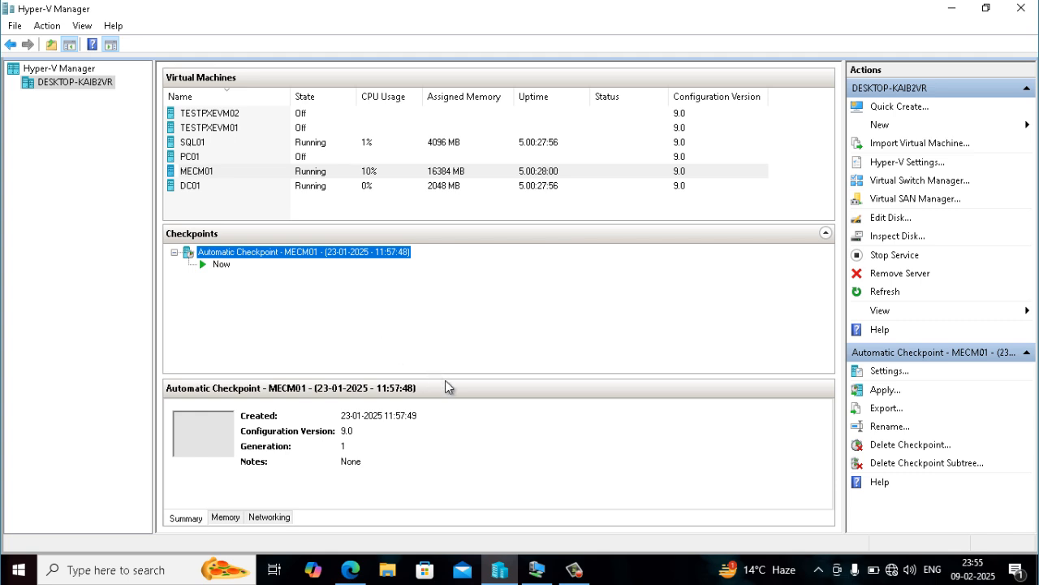
pyautogui.click(536, 572)
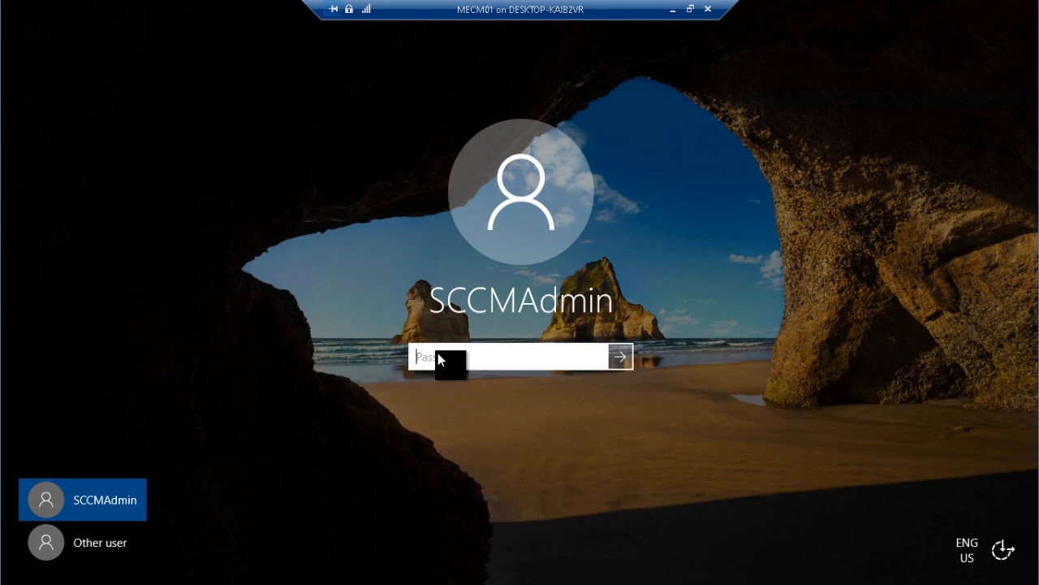
pyautogui.write('••••••••')
pyautogui.press('Return')
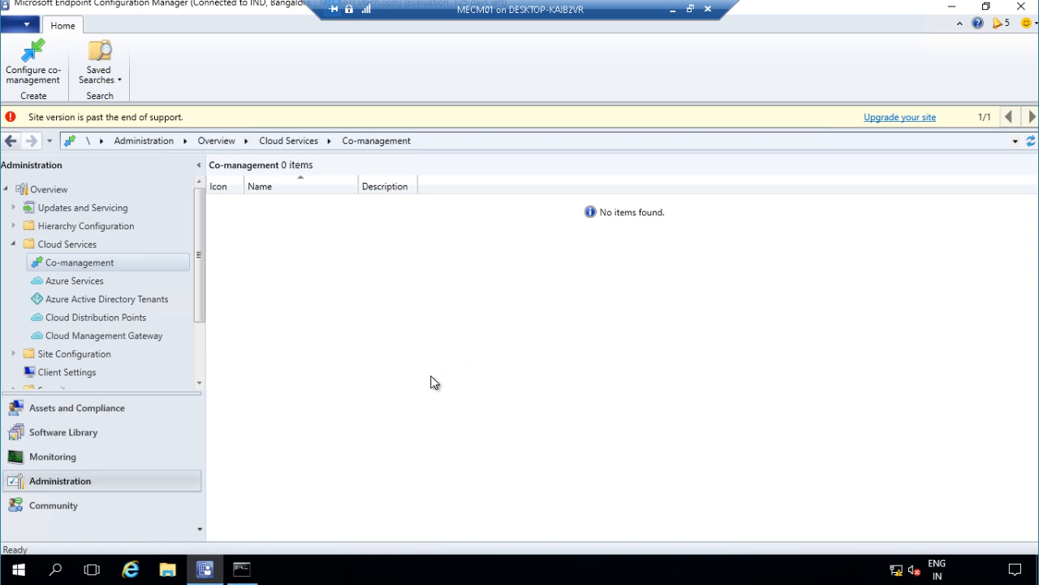
# Minimize the Configuration Manager console on MECM01 and open Network Connections with ncpa.cpl.
pyautogui.click(952, 9)
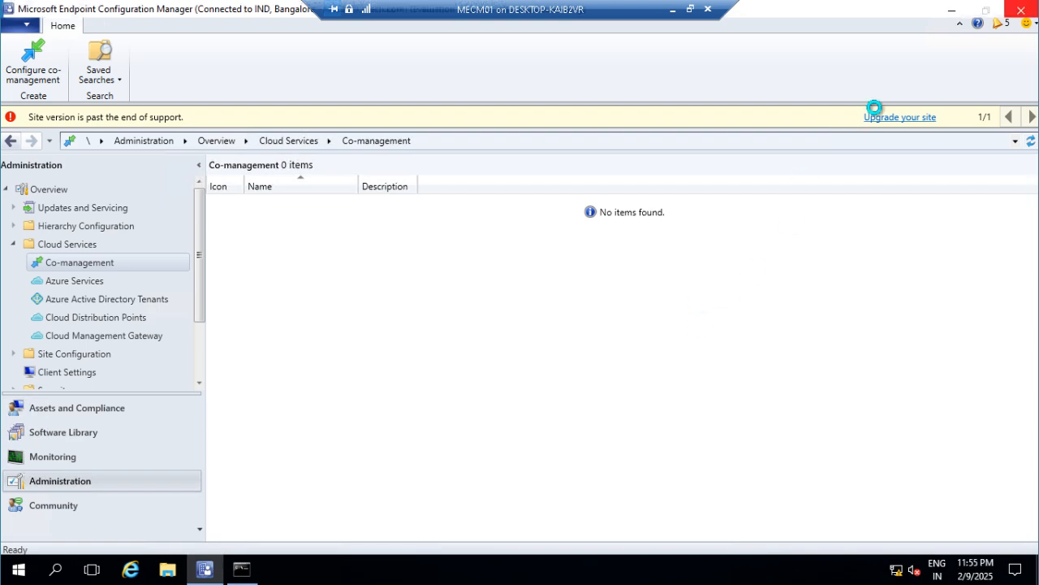
pyautogui.click(953, 9)
pyautogui.press('super+r')
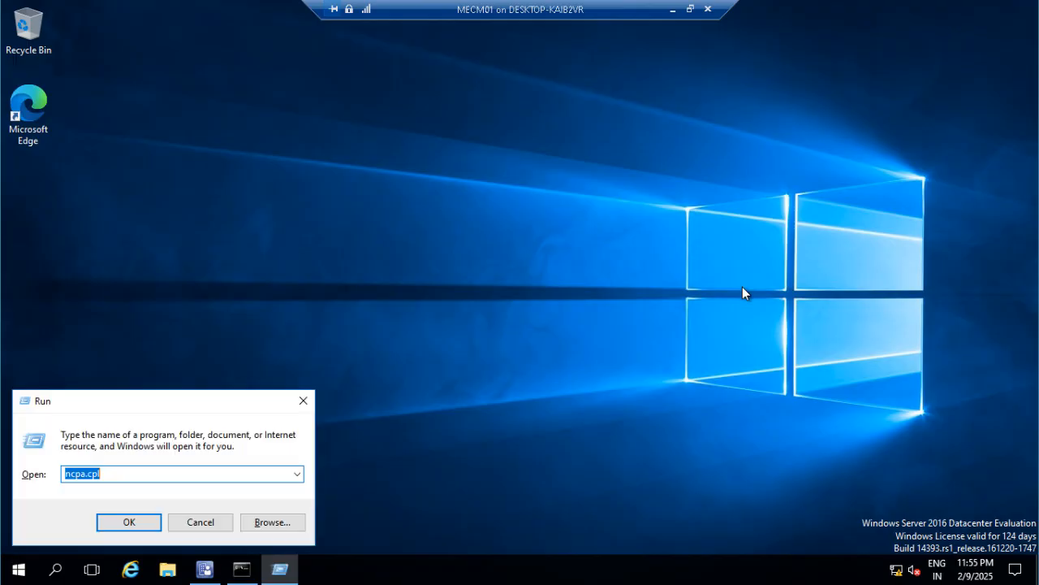
pyautogui.write('nc')
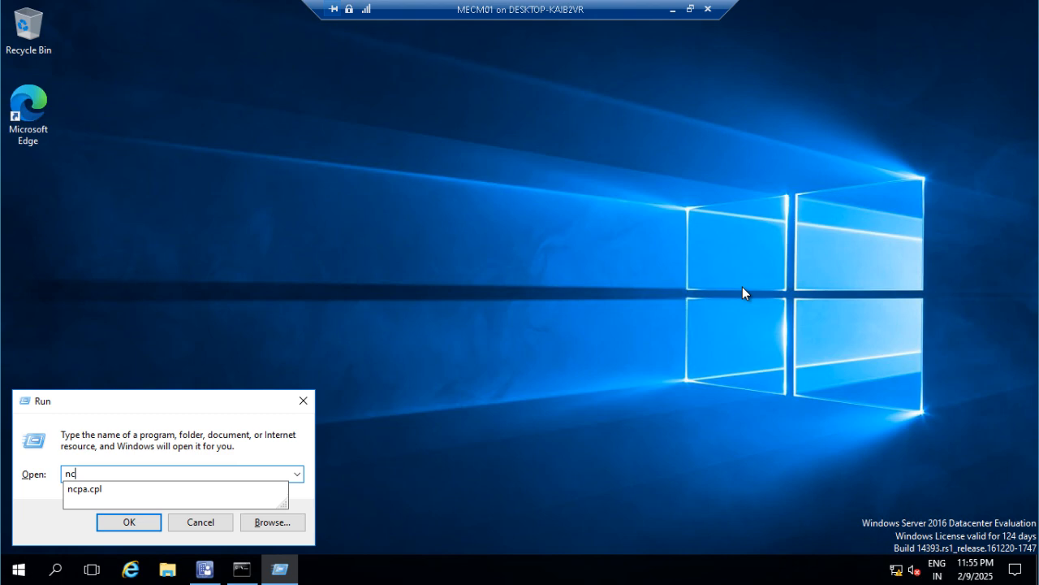
pyautogui.press('Down')
pyautogui.press('Return')
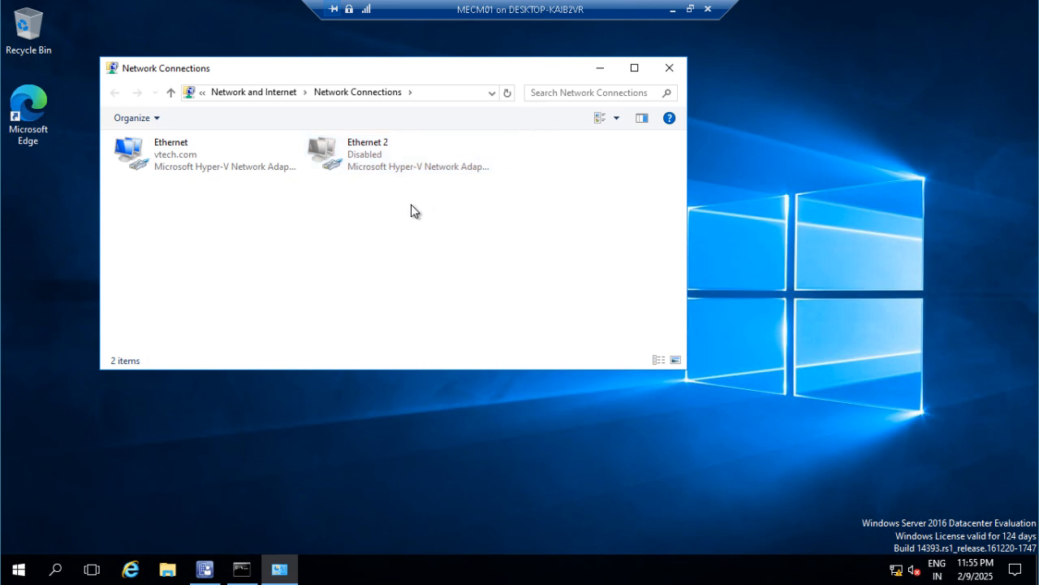
# Test internet access by opening google.com in Microsoft Edge on the virtual machine.
pyautogui.doubleClick(28, 108)
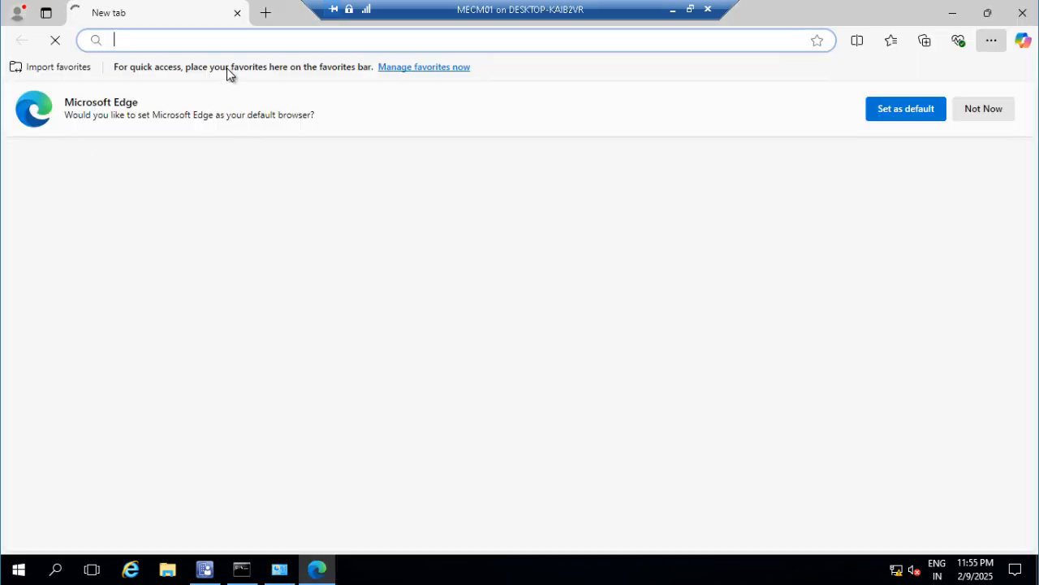
pyautogui.click(219, 40)
pyautogui.write('google.com')
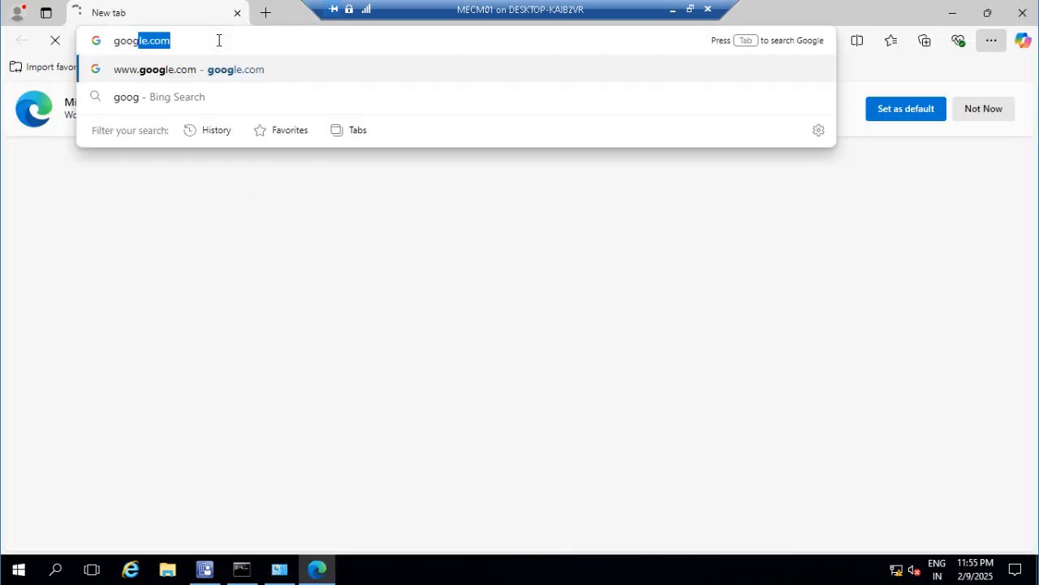
pyautogui.click(228, 78)
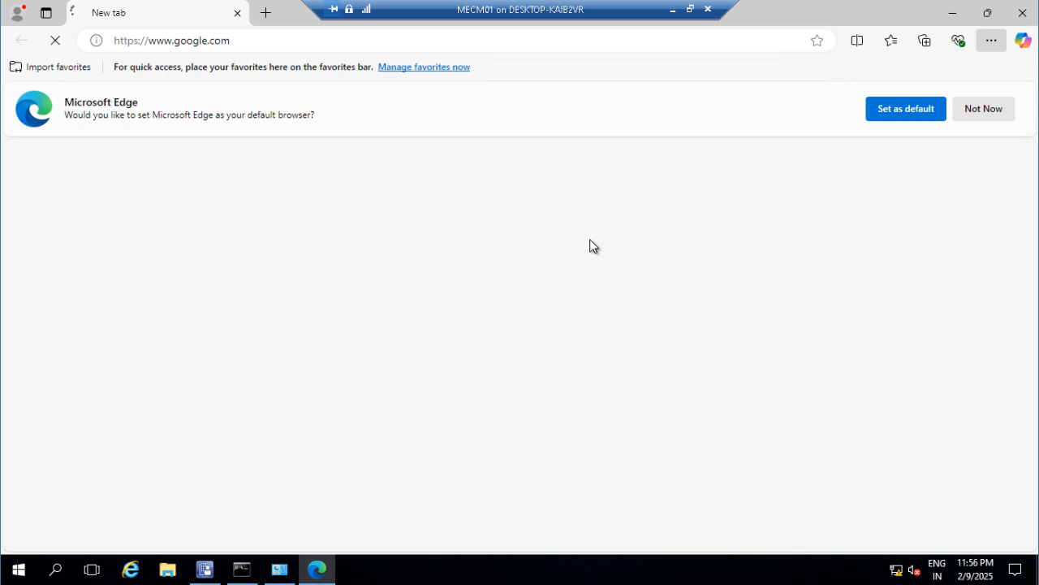
pyautogui.press('super+r')
pyautogui.write('cmd')
pyautogui.press('Return')
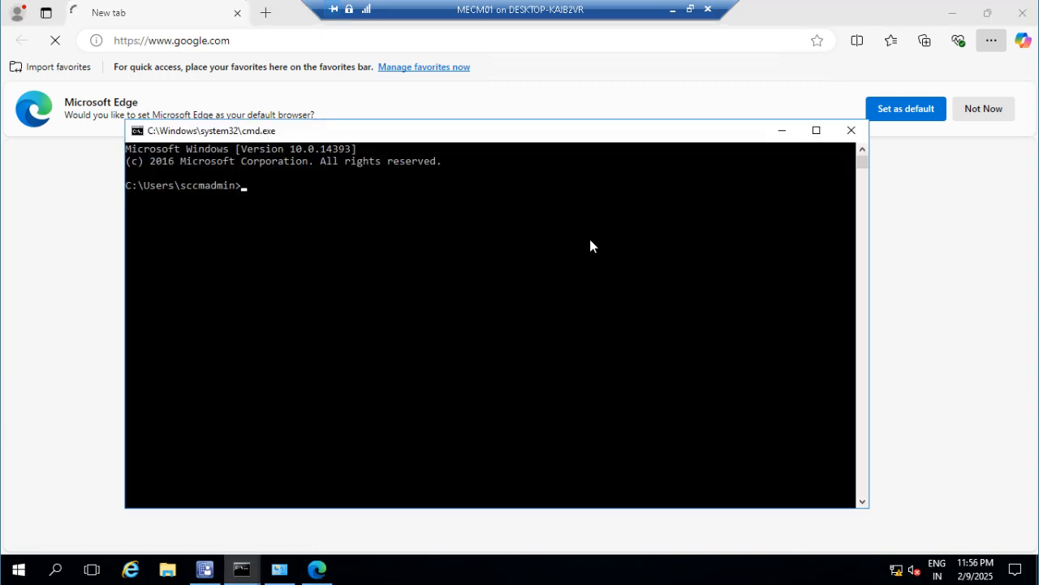
pyautogui.write('ping www.google.com')
pyautogui.press('Return')
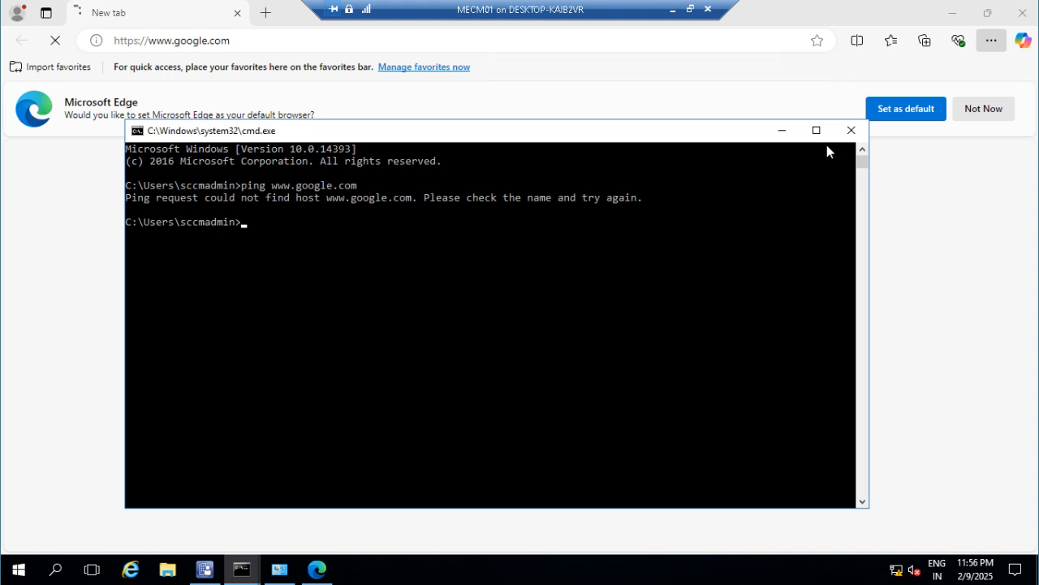
pyautogui.click(850, 131)
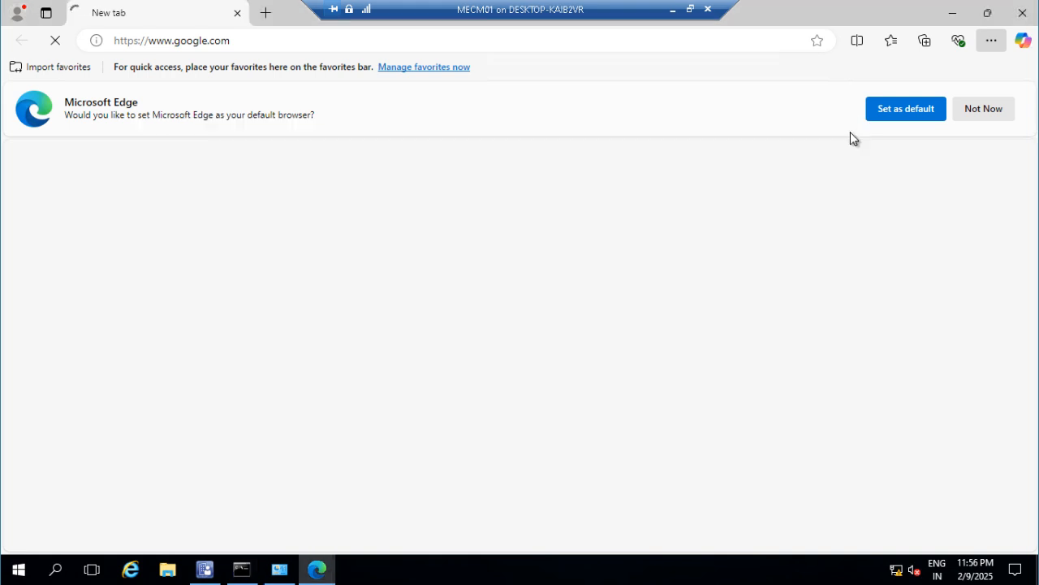
# Take the MECM01 connection out of full screen, open the virtual machine's settings and review the virtual switch of both network adapters.
pyautogui.click(690, 9)
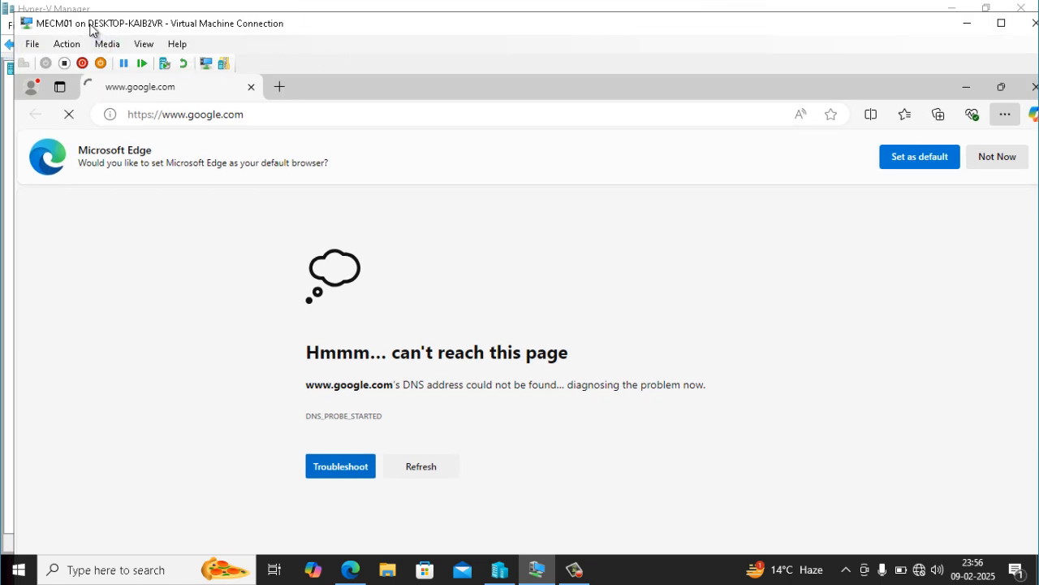
pyautogui.click(27, 49)
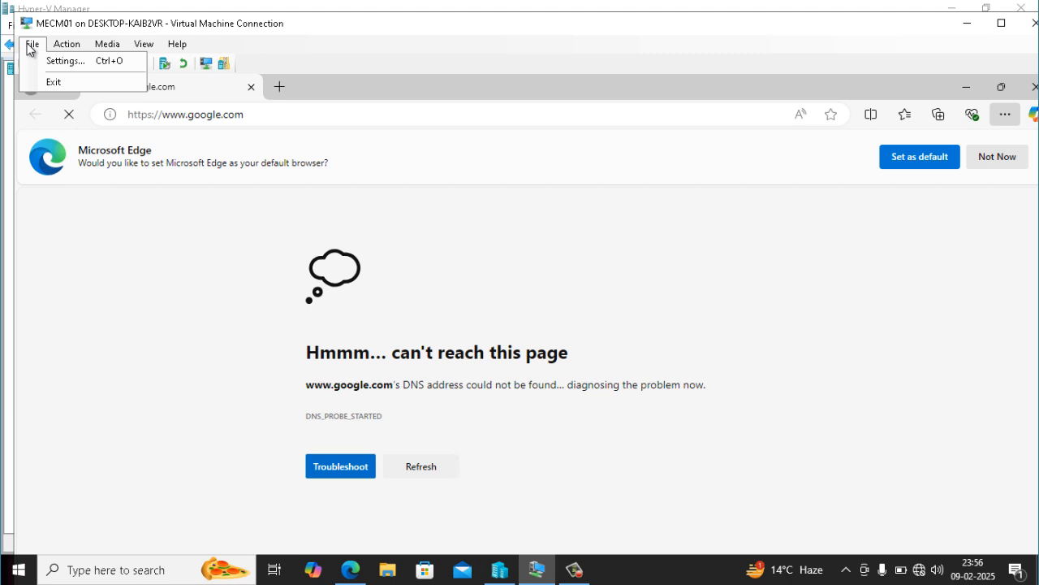
pyautogui.click(59, 62)
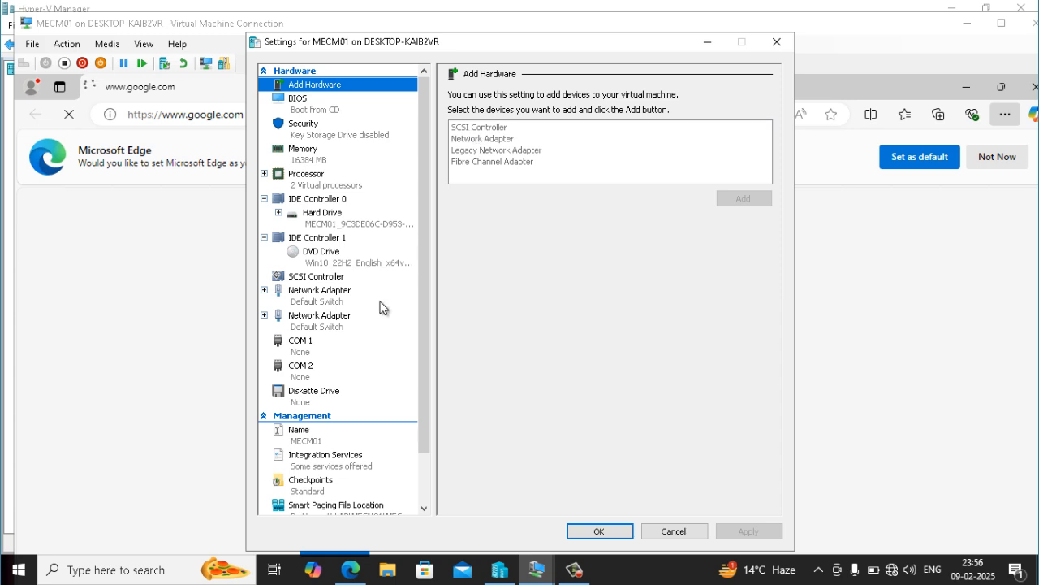
pyautogui.click(315, 297)
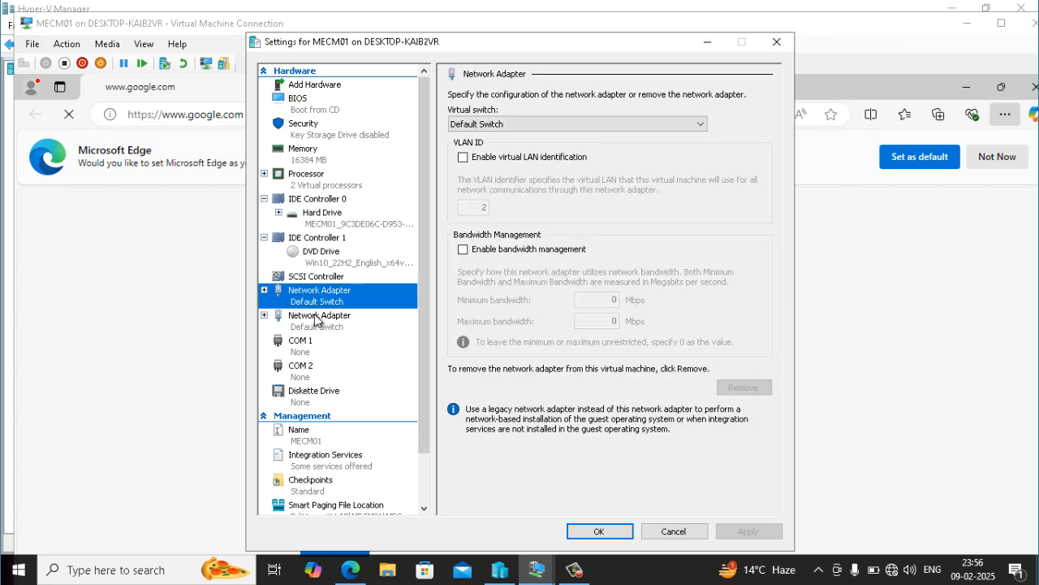
pyautogui.click(316, 320)
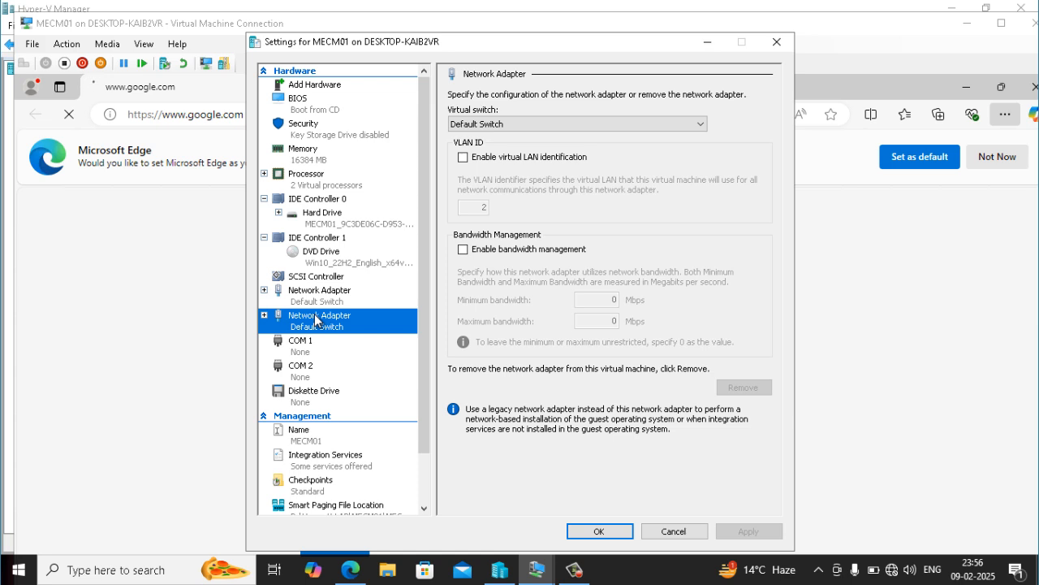
pyautogui.click(313, 294)
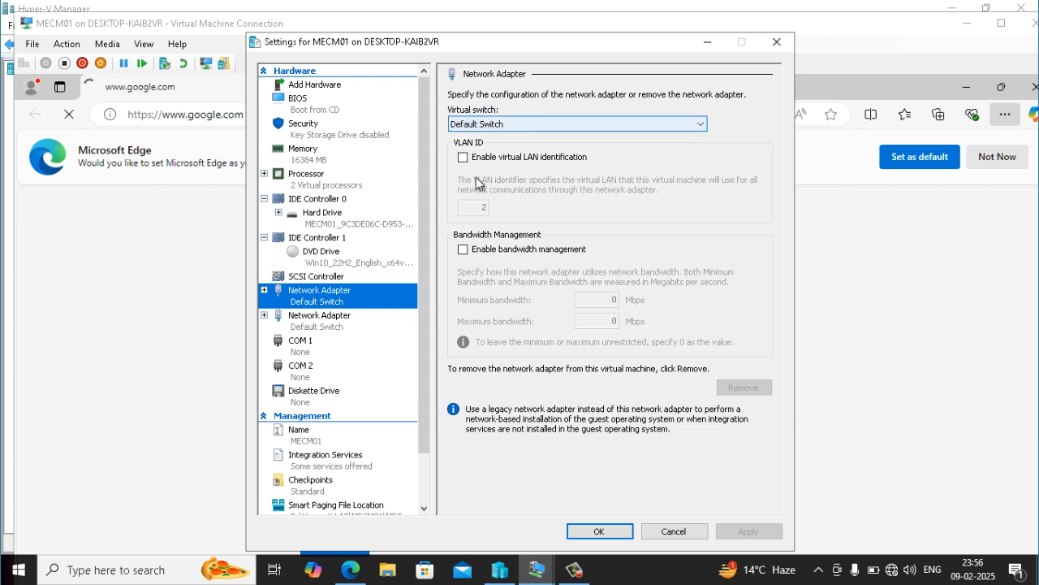
pyautogui.click(336, 330)
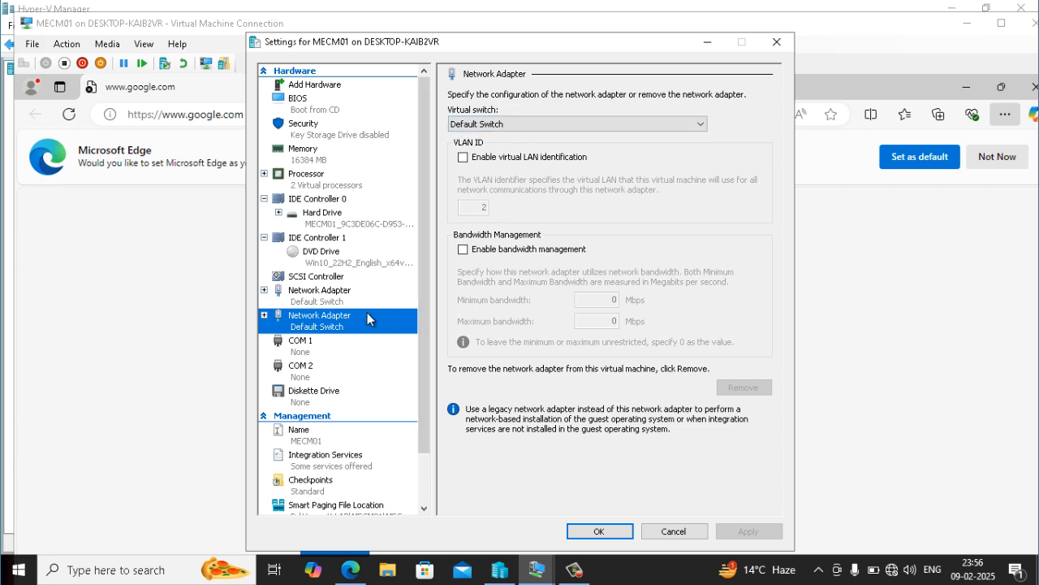
pyautogui.click(329, 303)
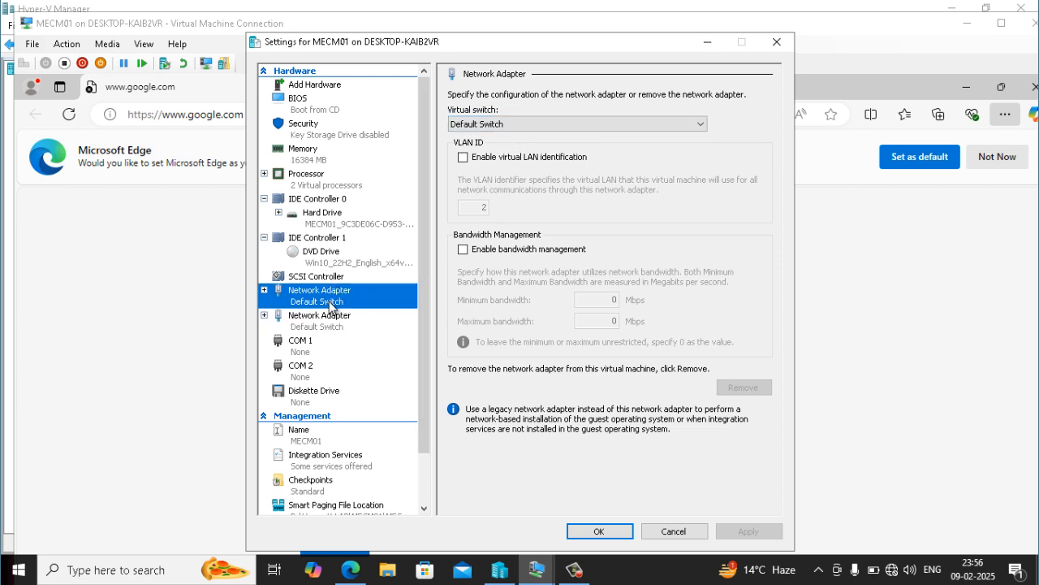
# Assign External Virtual Switch to the second network adapter of MECM01, apply the change and close the settings.
pyautogui.click(330, 327)
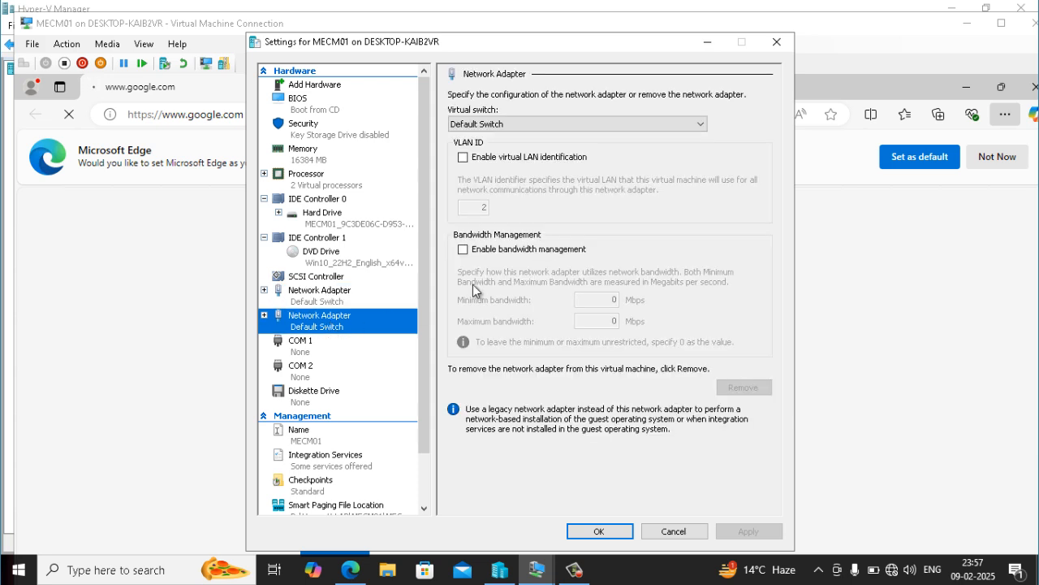
pyautogui.click(526, 128)
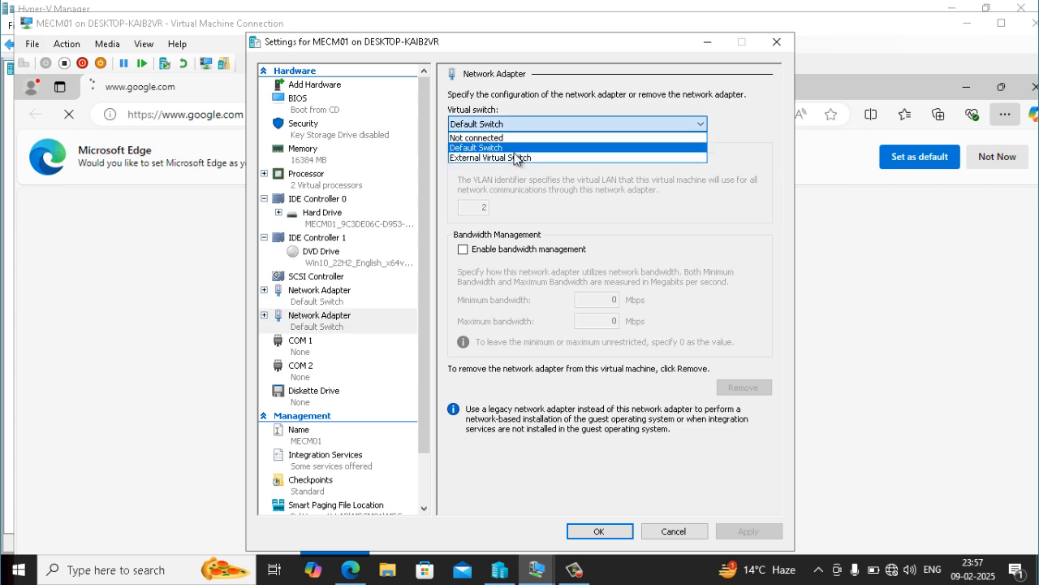
pyautogui.click(523, 157)
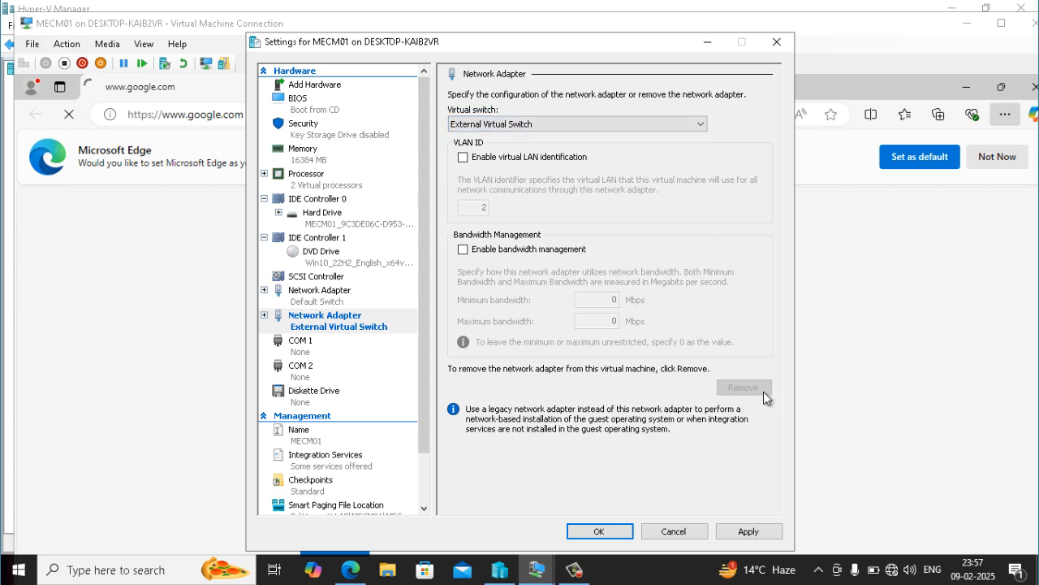
pyautogui.click(754, 533)
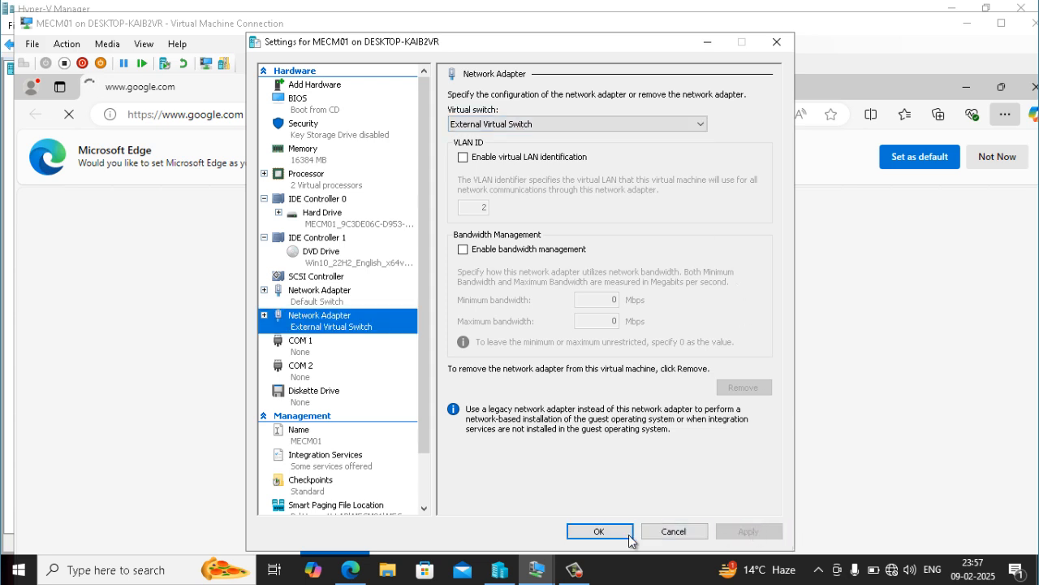
pyautogui.click(604, 531)
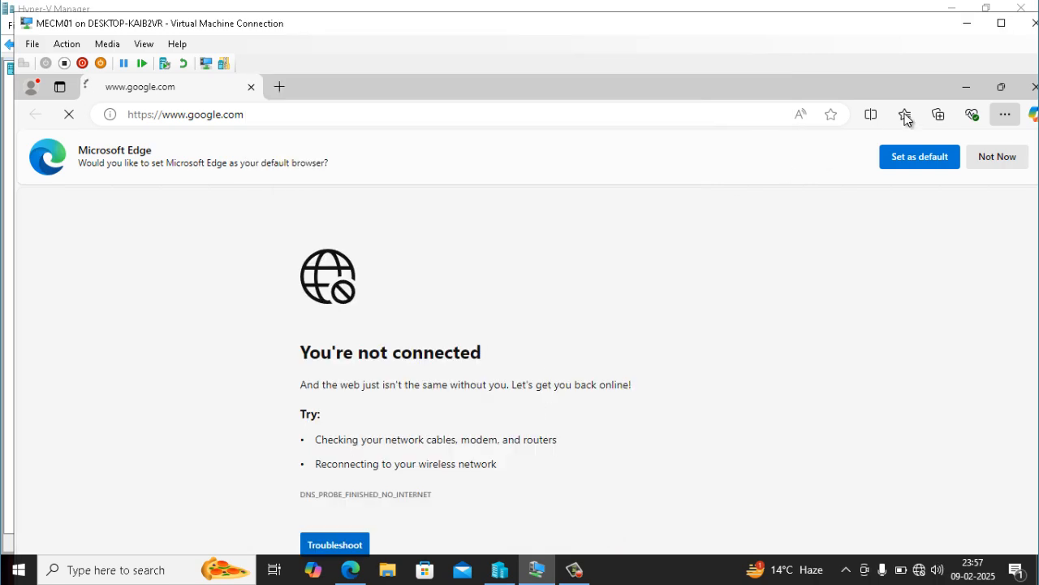
# Return the MECM01 connection to full screen, close Microsoft Edge and enable the Ethernet 2 connection.
pyautogui.click(1001, 23)
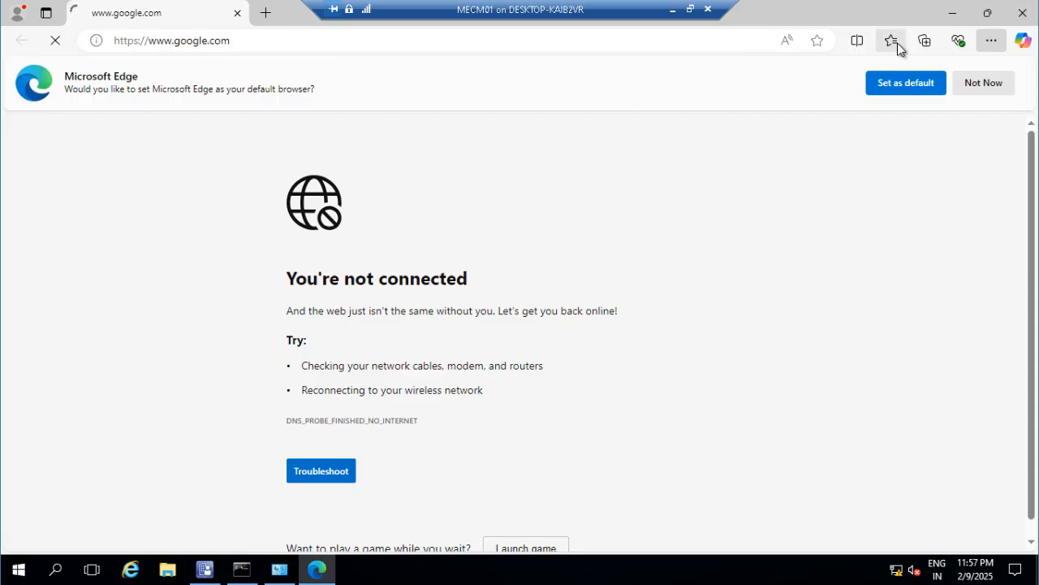
pyautogui.click(1023, 12)
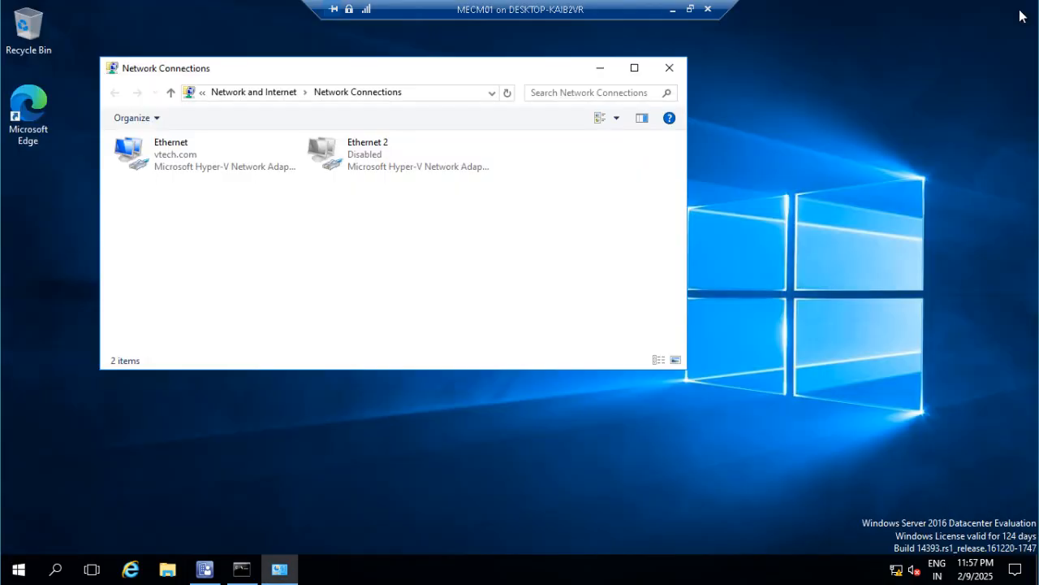
pyautogui.rightClick(509, 235)
pyautogui.click(555, 291)
pyautogui.rightClick(364, 147)
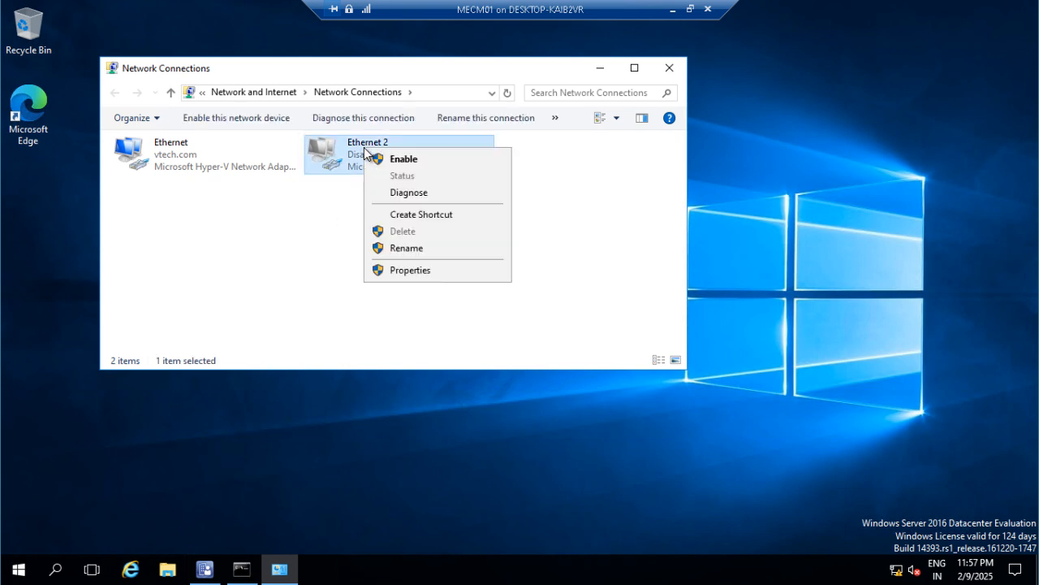
pyautogui.click(382, 158)
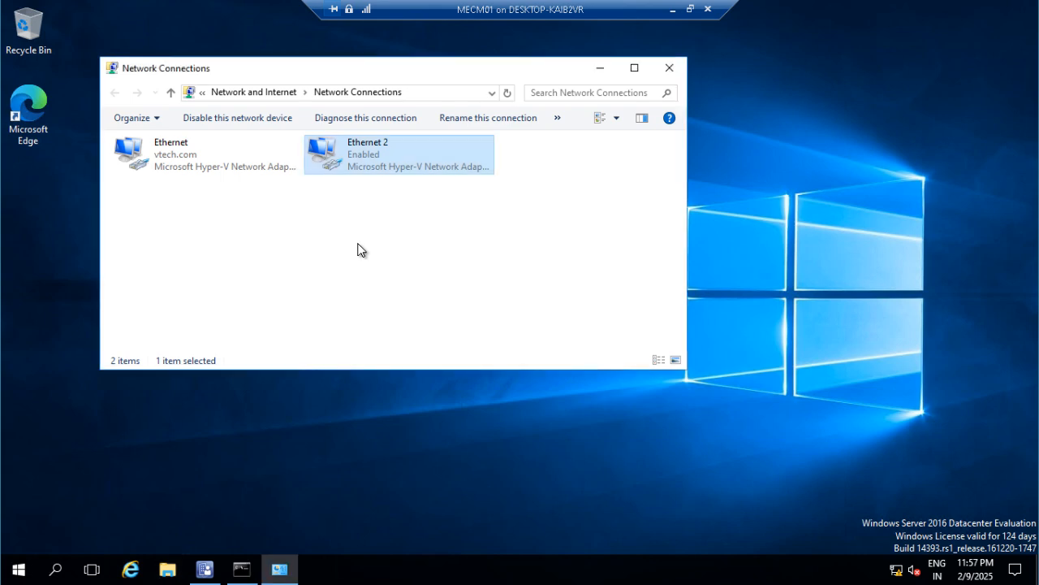
# Check the status and network connection details of Ethernet 2, including its IPv4 address, and close both windows.
pyautogui.rightClick(362, 158)
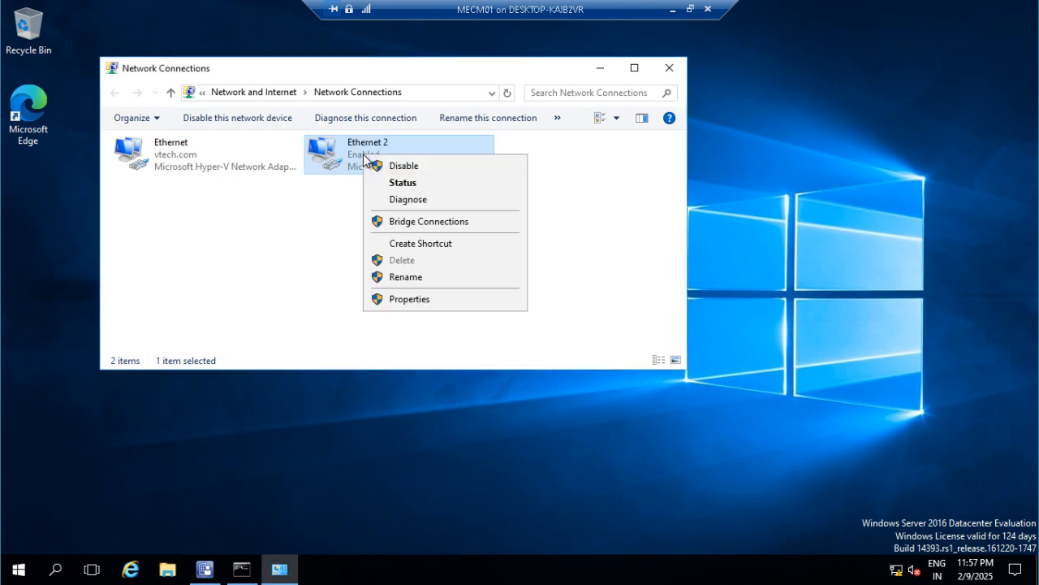
pyautogui.click(398, 183)
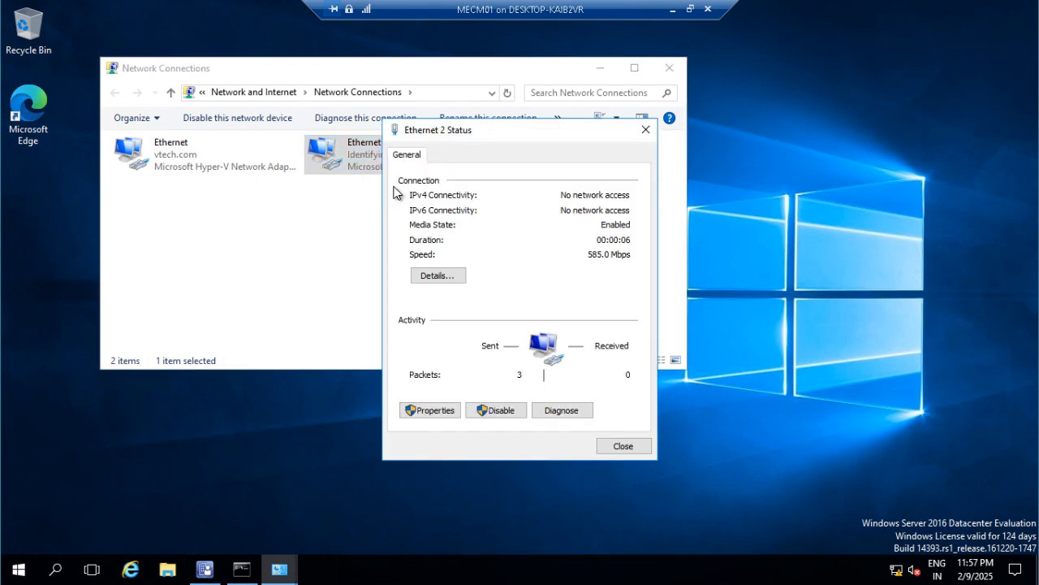
pyautogui.click(433, 276)
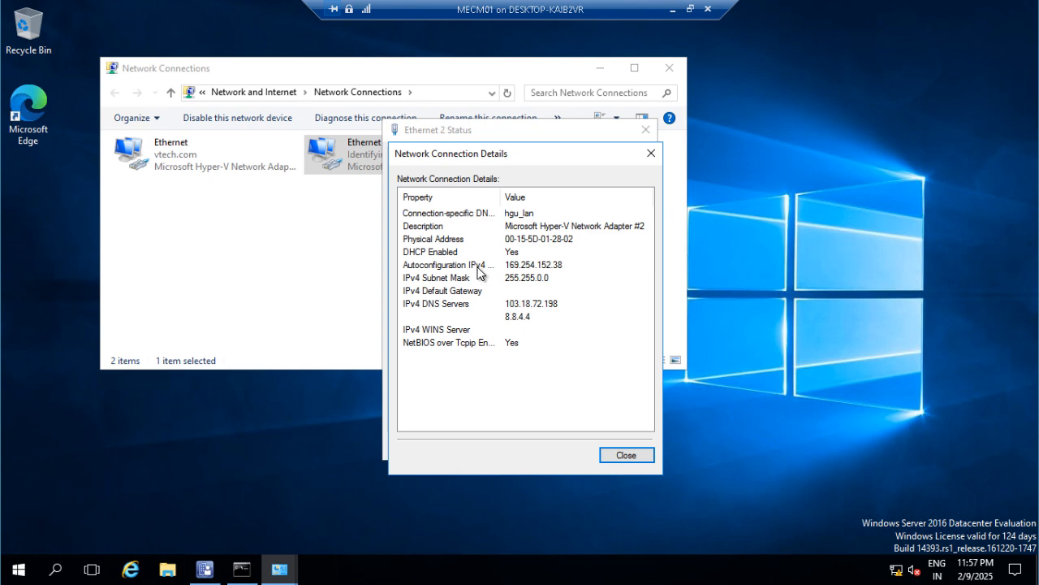
pyautogui.click(479, 268)
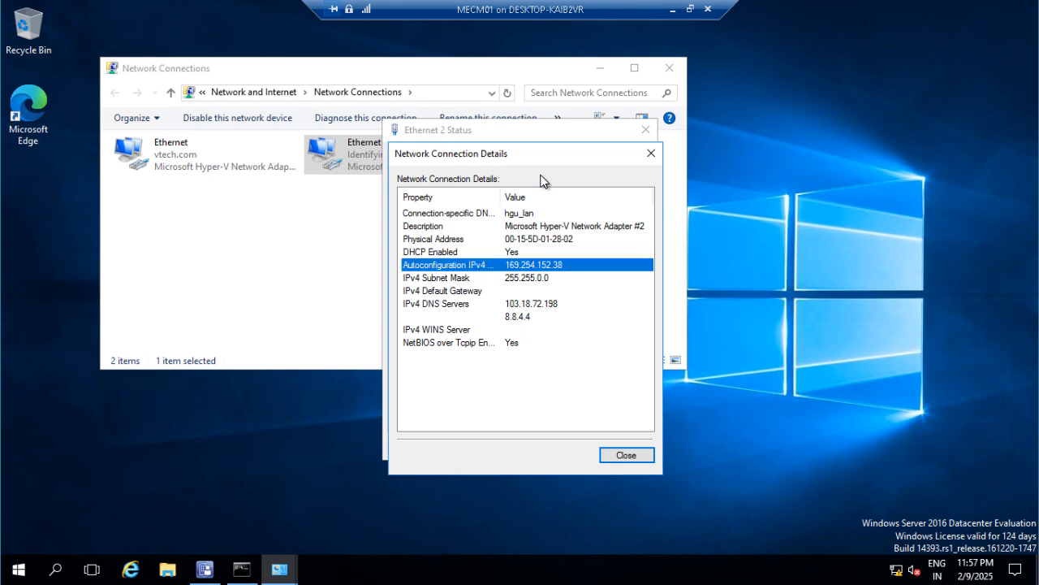
pyautogui.moveTo(519, 147); pyautogui.dragTo(603, 184)
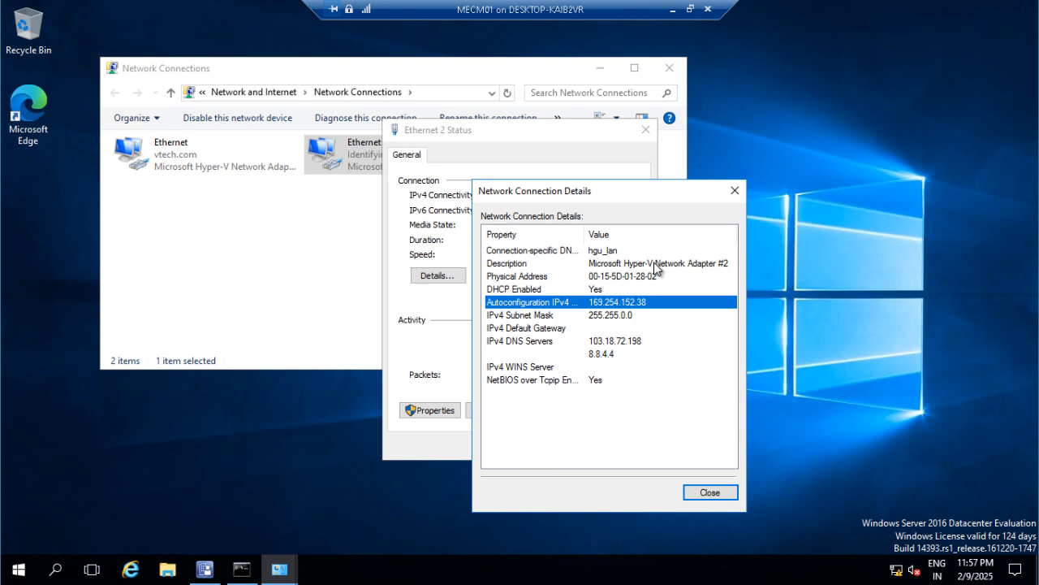
pyautogui.click(708, 492)
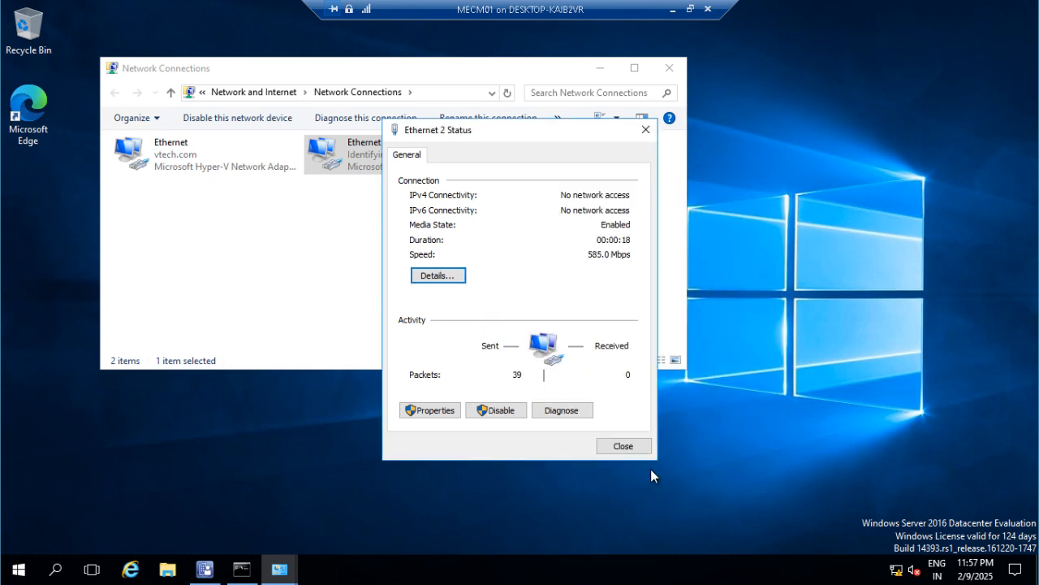
pyautogui.click(624, 446)
pyautogui.click(386, 224)
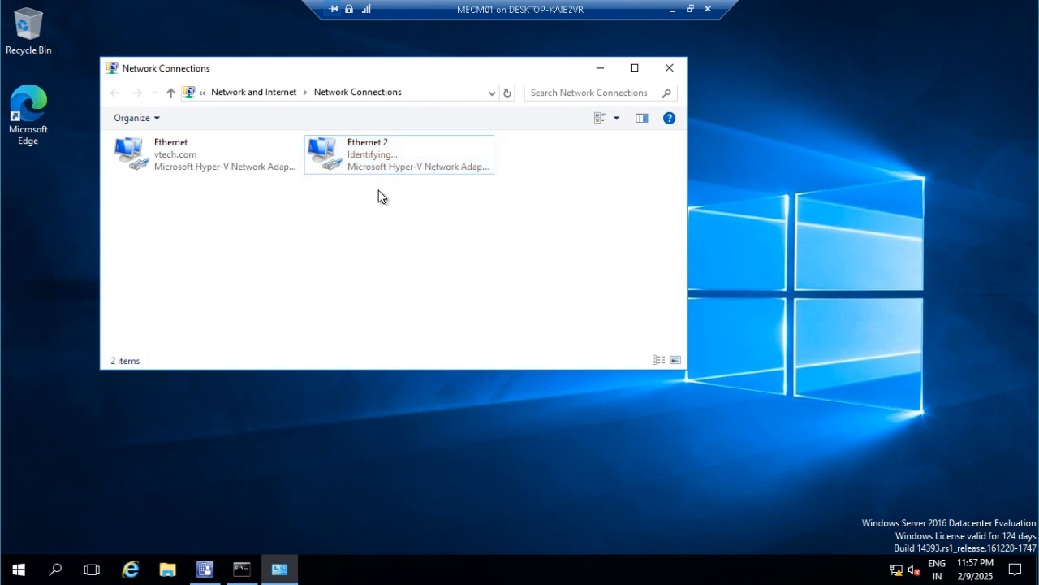
# Review the Internet Protocol Version 4 (TCP/IPv4) properties of Ethernet 2 and close them without changes.
pyautogui.click(373, 160)
pyautogui.rightClick(371, 150)
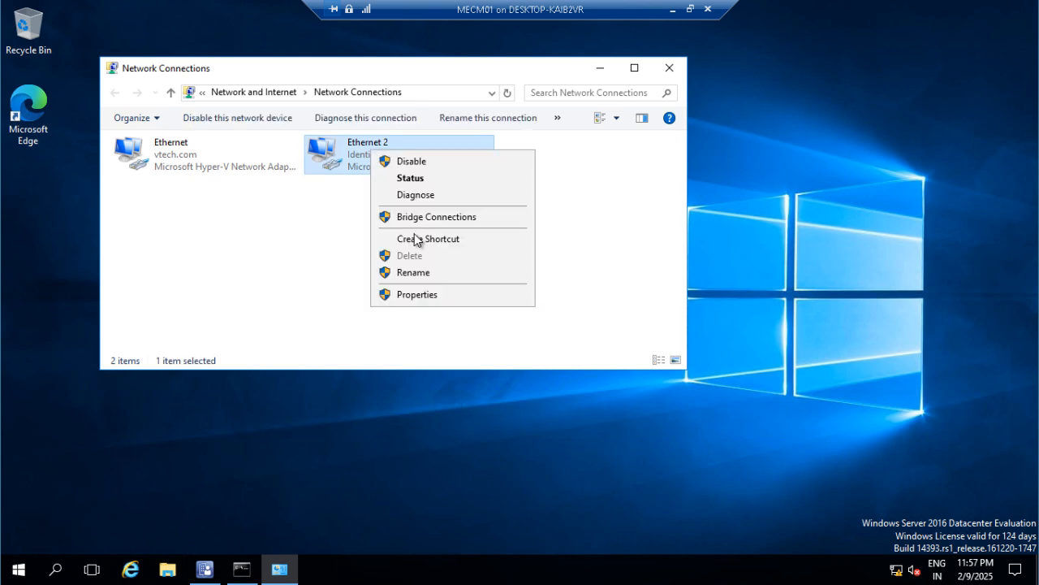
pyautogui.click(419, 295)
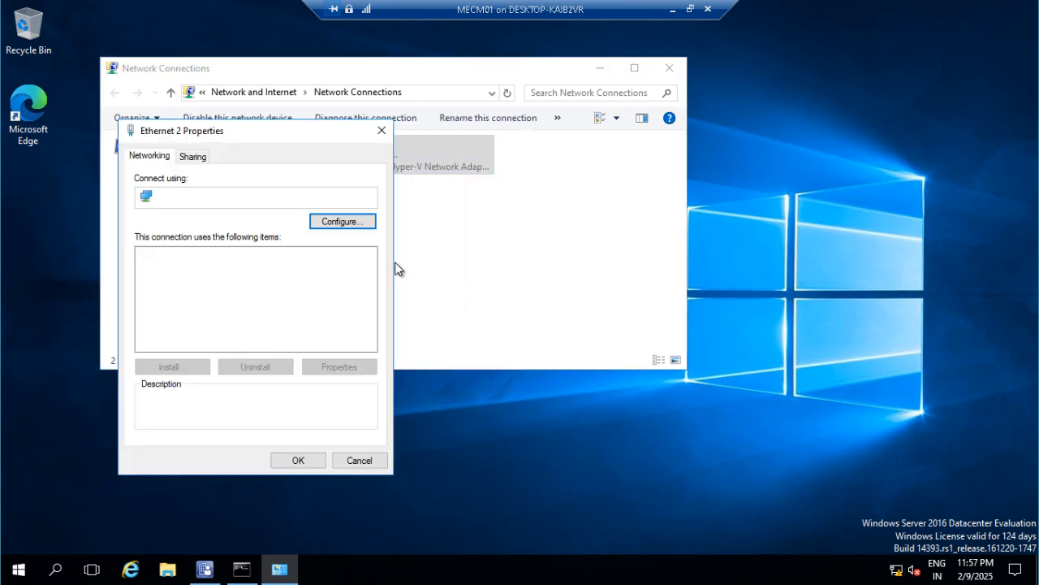
pyautogui.doubleClick(232, 294)
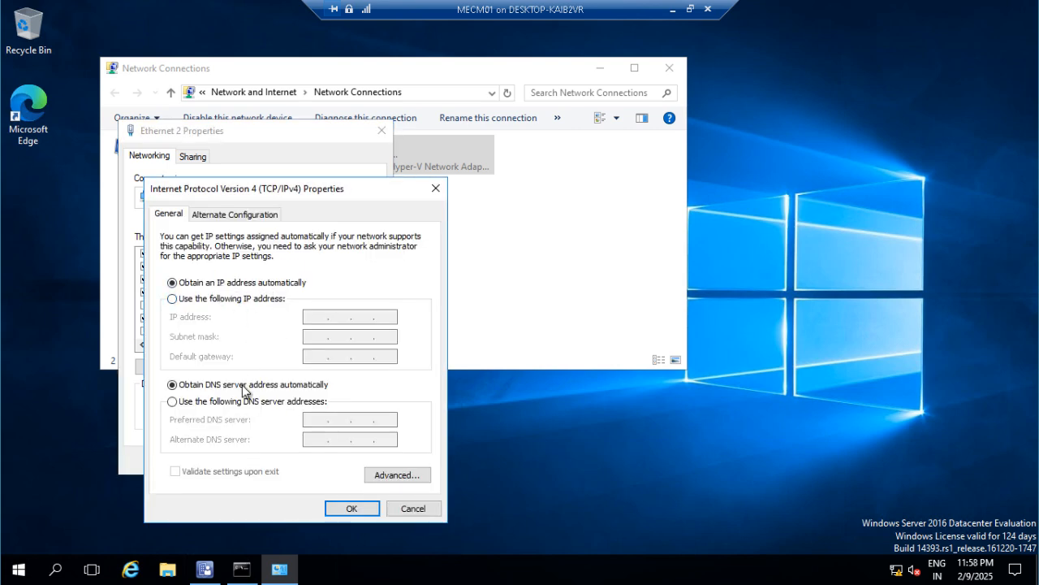
pyautogui.click(414, 510)
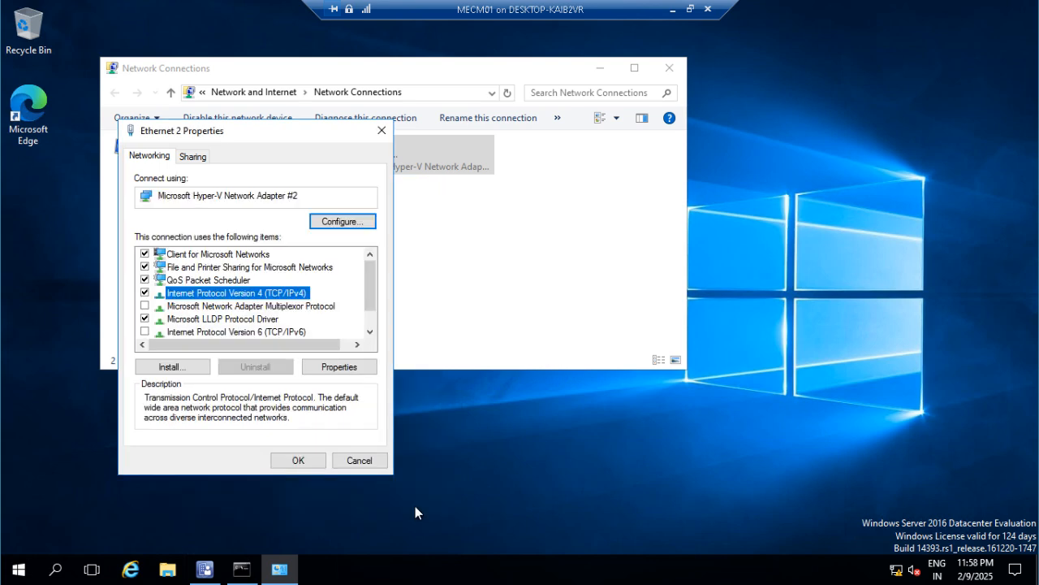
pyautogui.click(358, 461)
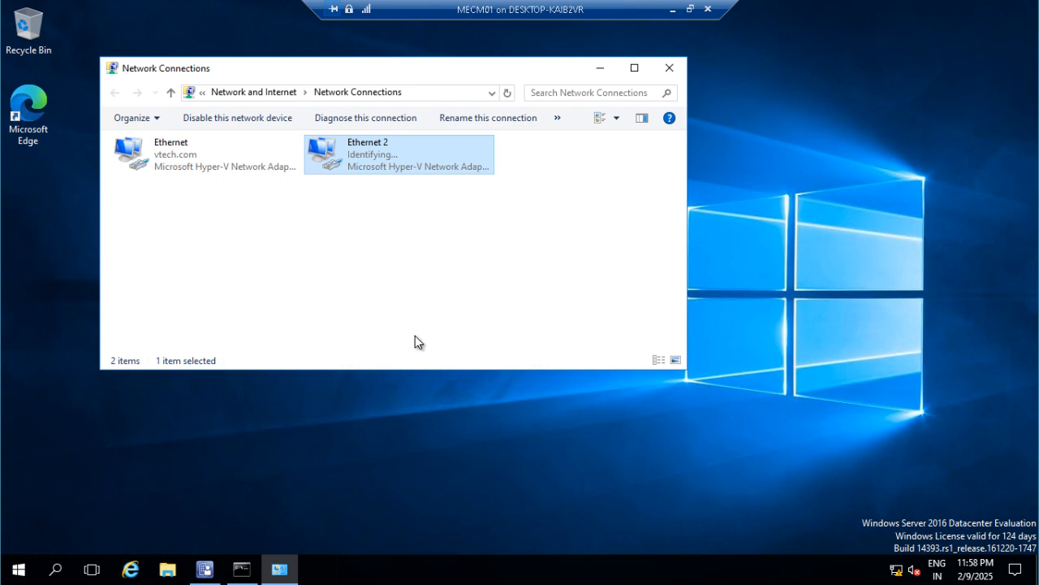
# Refresh the Network Connections list, reduce the window size and select Ethernet 2.
pyautogui.rightClick(450, 293)
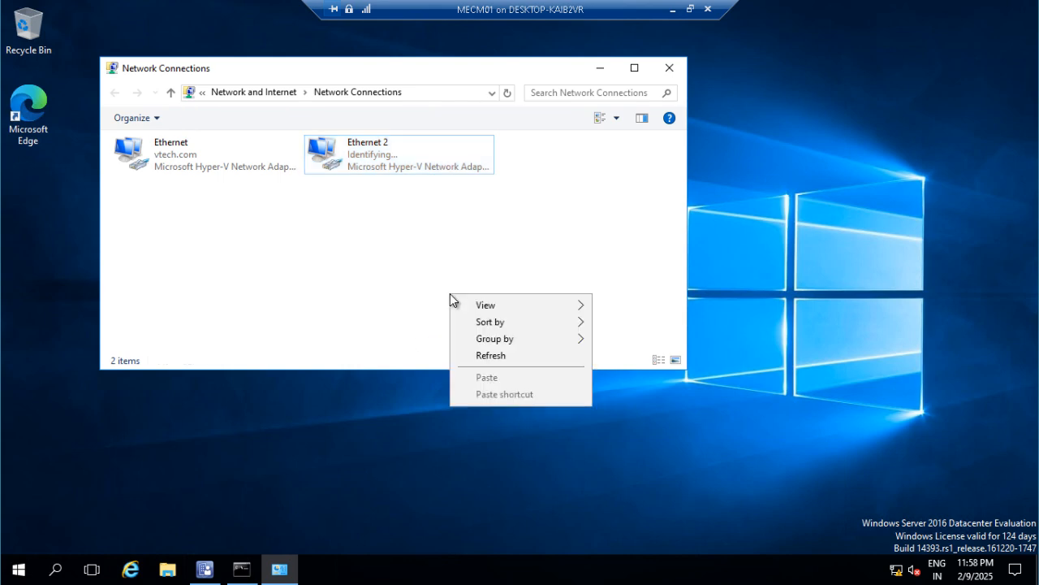
pyautogui.click(477, 354)
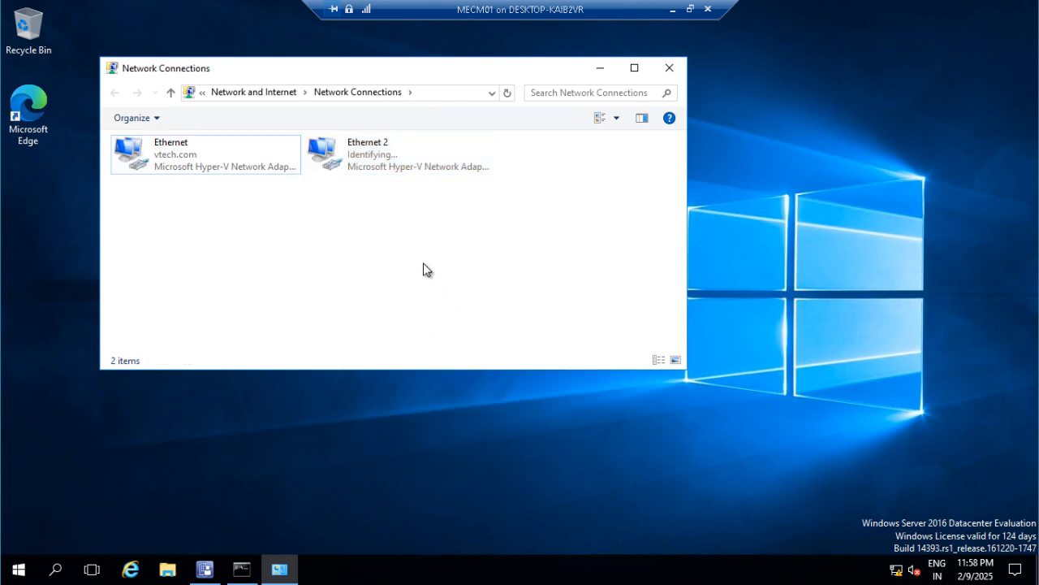
pyautogui.rightClick(423, 270)
pyautogui.click(458, 322)
pyautogui.rightClick(781, 341)
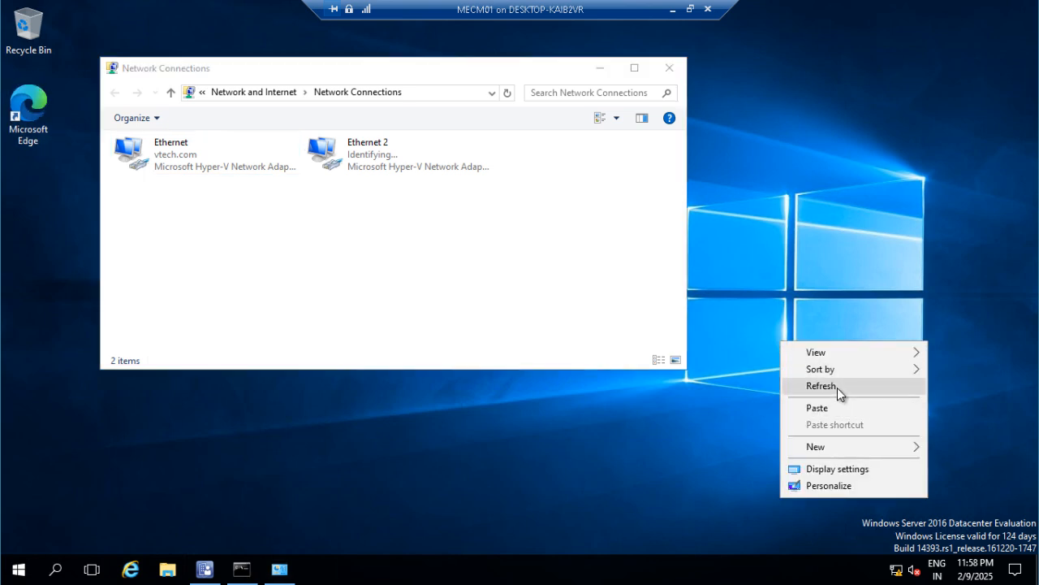
pyautogui.click(838, 387)
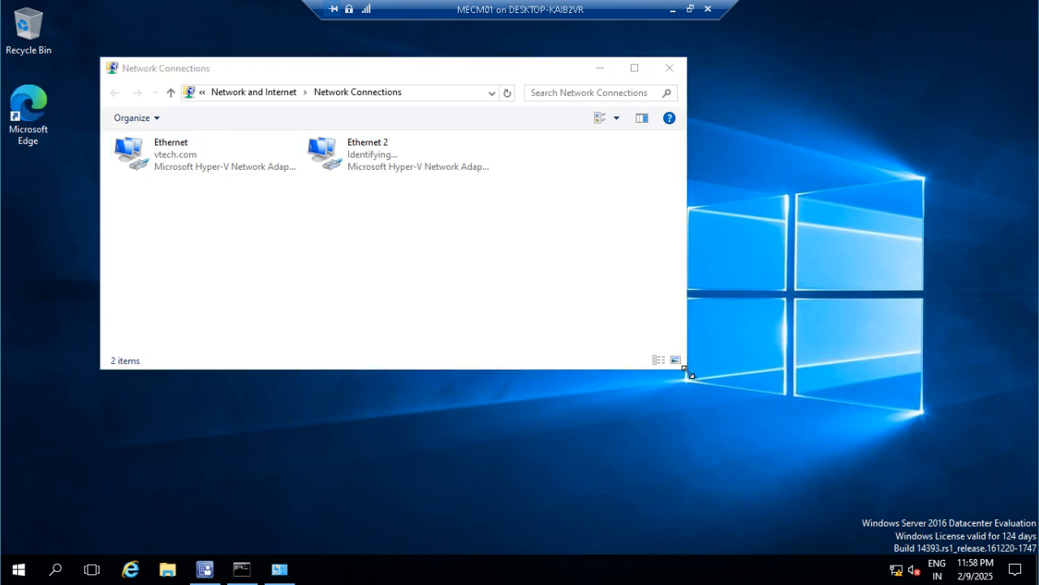
pyautogui.moveTo(687, 368); pyautogui.dragTo(602, 321)
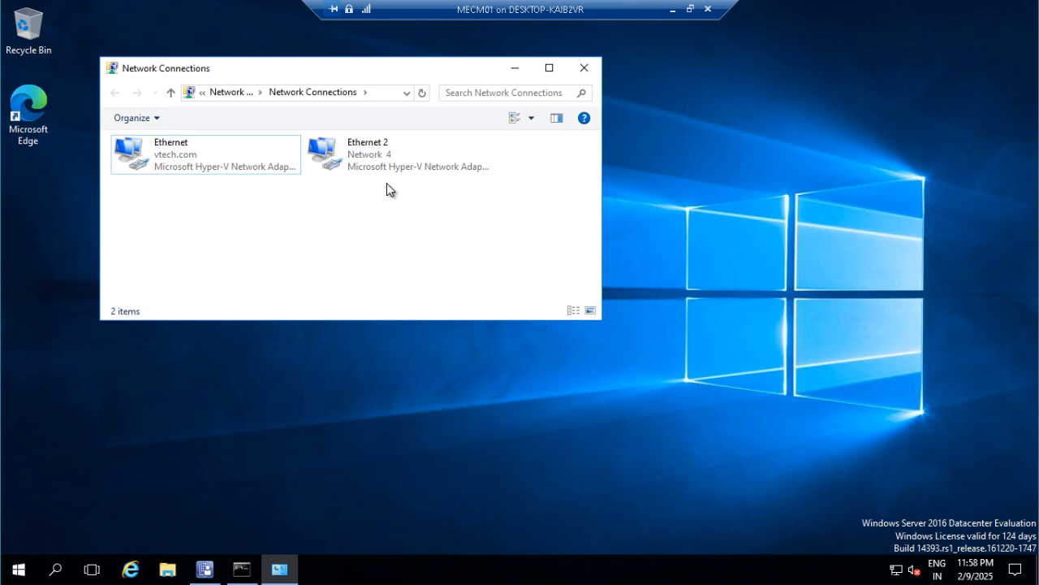
pyautogui.click(378, 160)
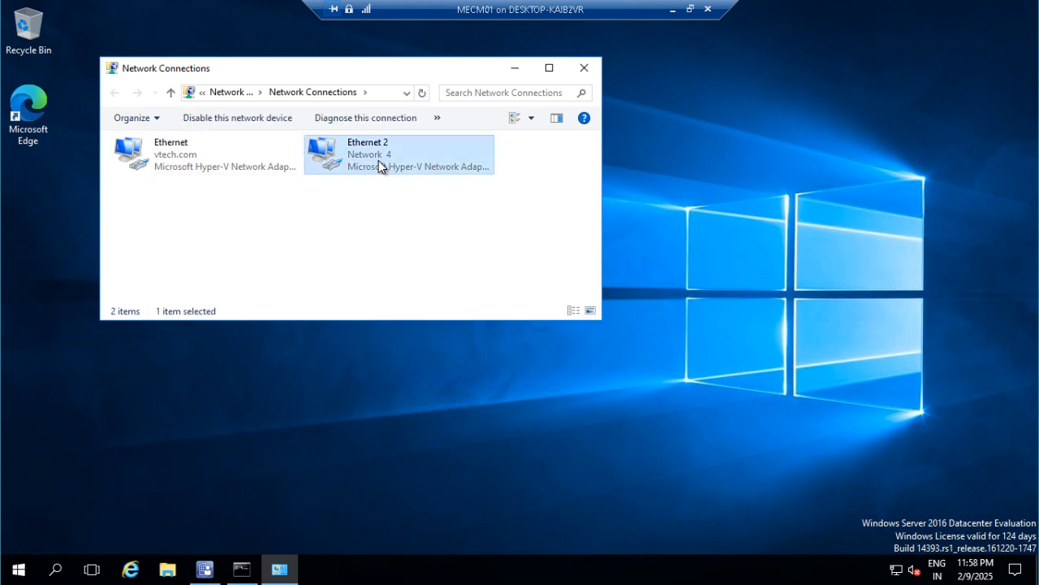
# Recheck the Ethernet 2 connection details, highlighting the IPv4 address, and close the details and status windows.
pyautogui.rightClick(378, 160)
pyautogui.click(419, 191)
pyautogui.click(446, 277)
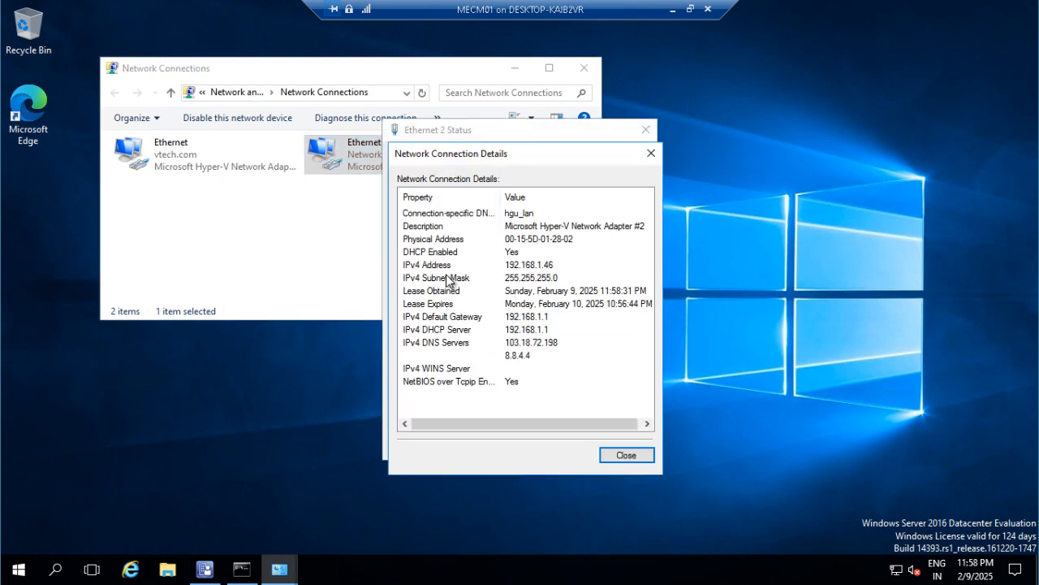
pyautogui.click(529, 268)
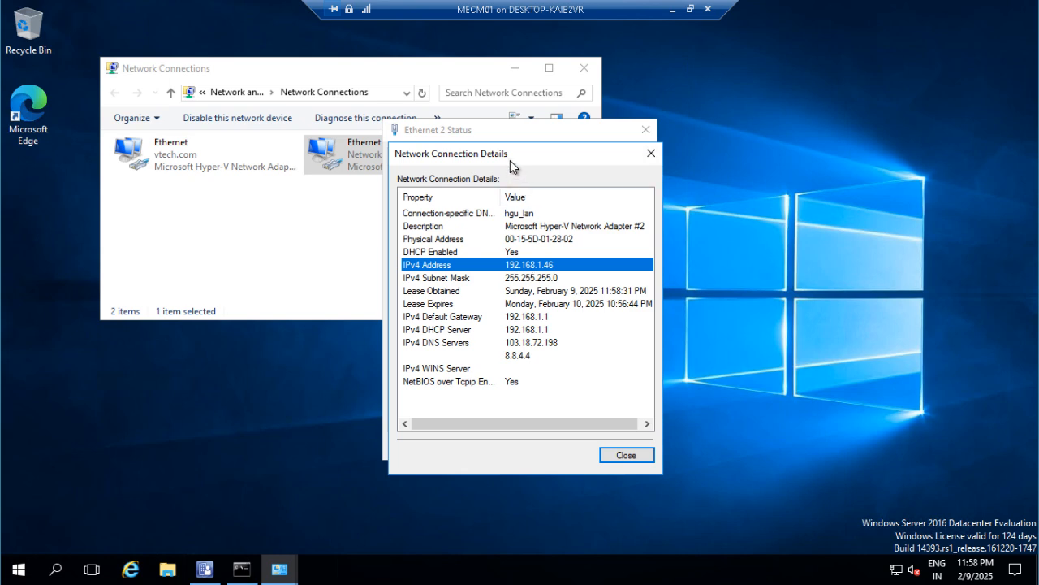
pyautogui.moveTo(510, 160); pyautogui.dragTo(655, 176)
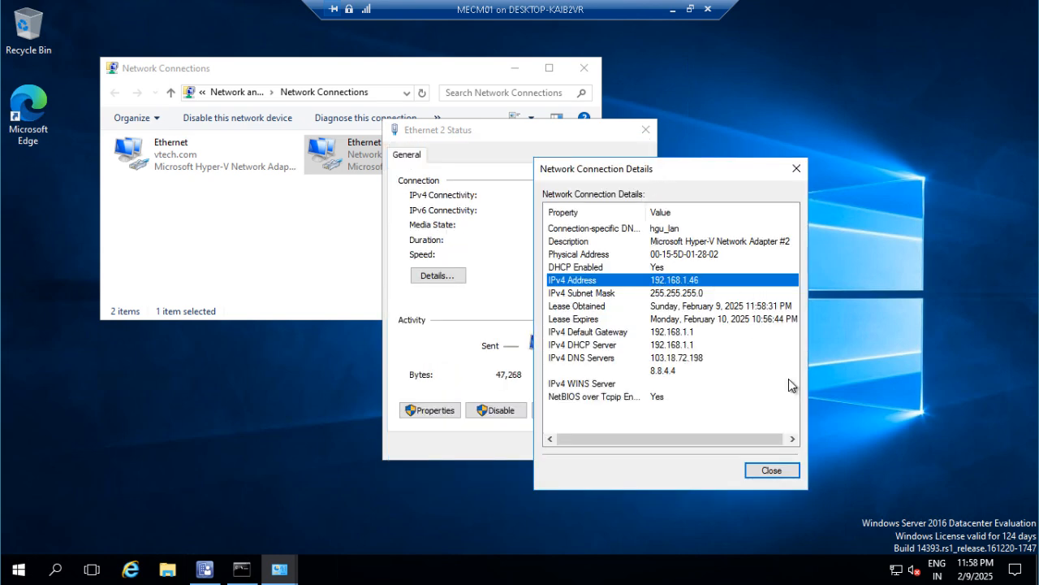
pyautogui.click(774, 470)
pyautogui.click(633, 446)
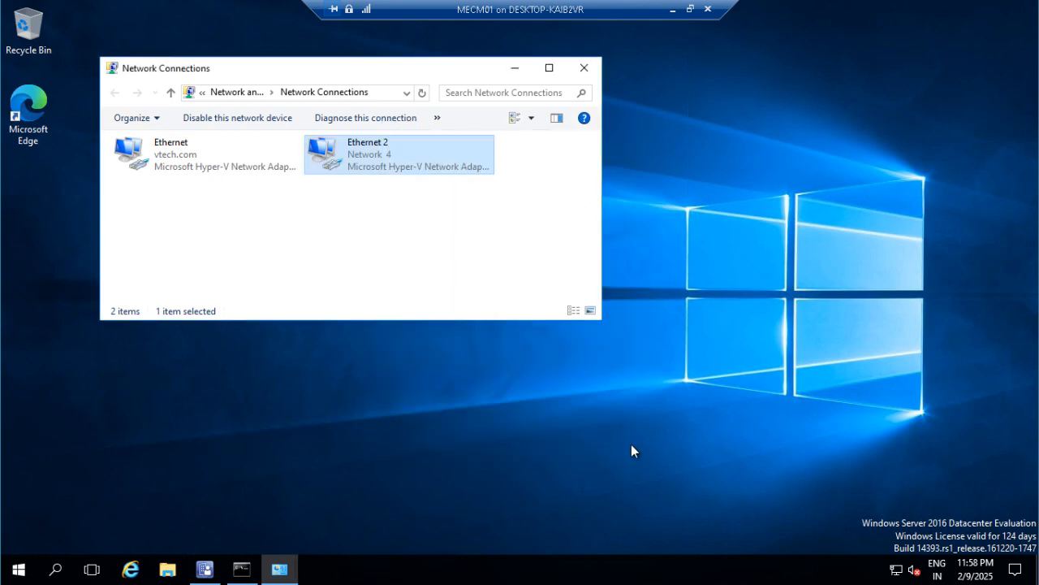
pyautogui.click(499, 277)
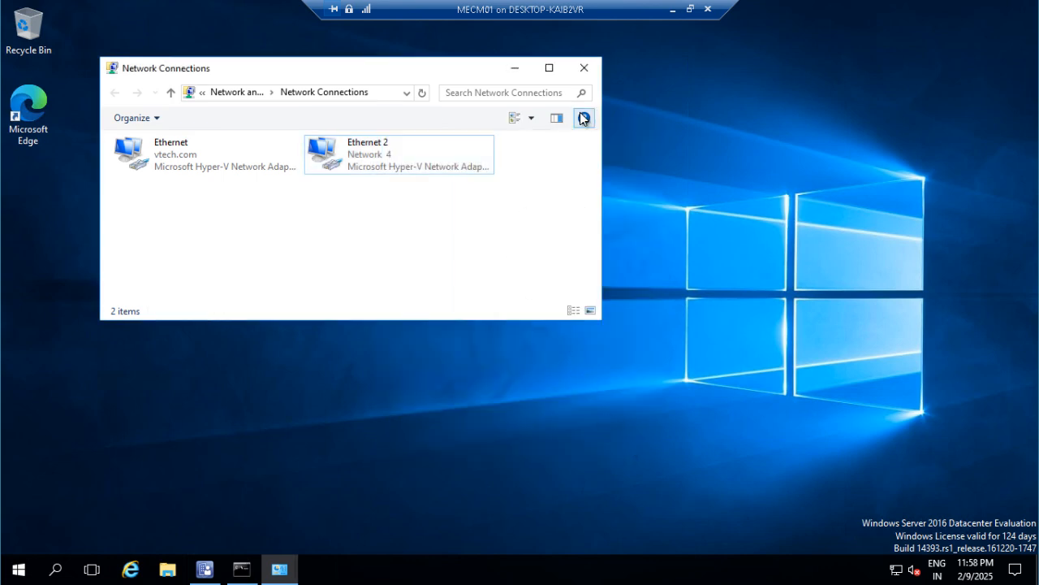
pyautogui.click(584, 69)
pyautogui.doubleClick(28, 110)
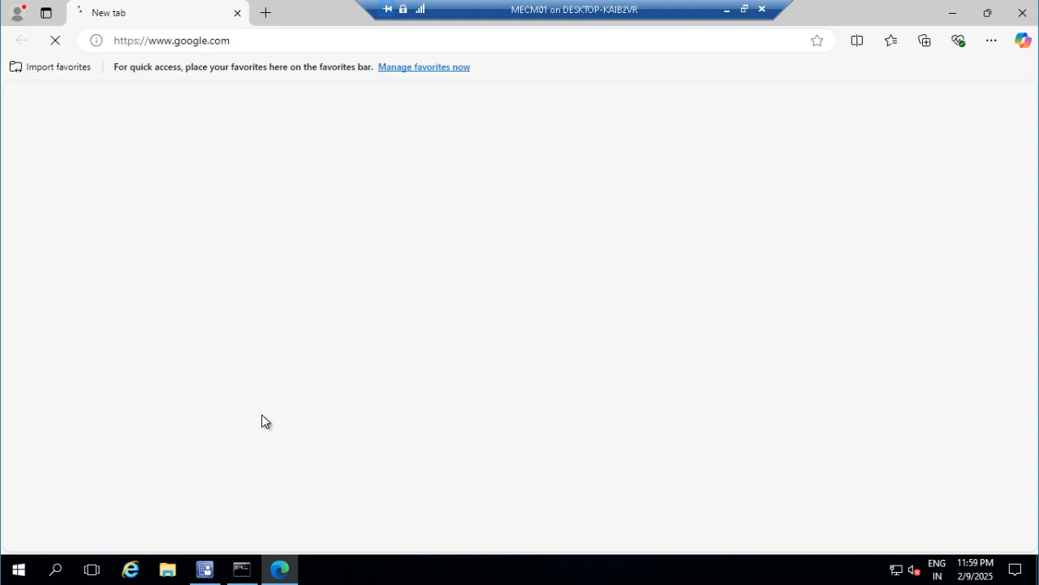
pyautogui.moveTo(245, 569)
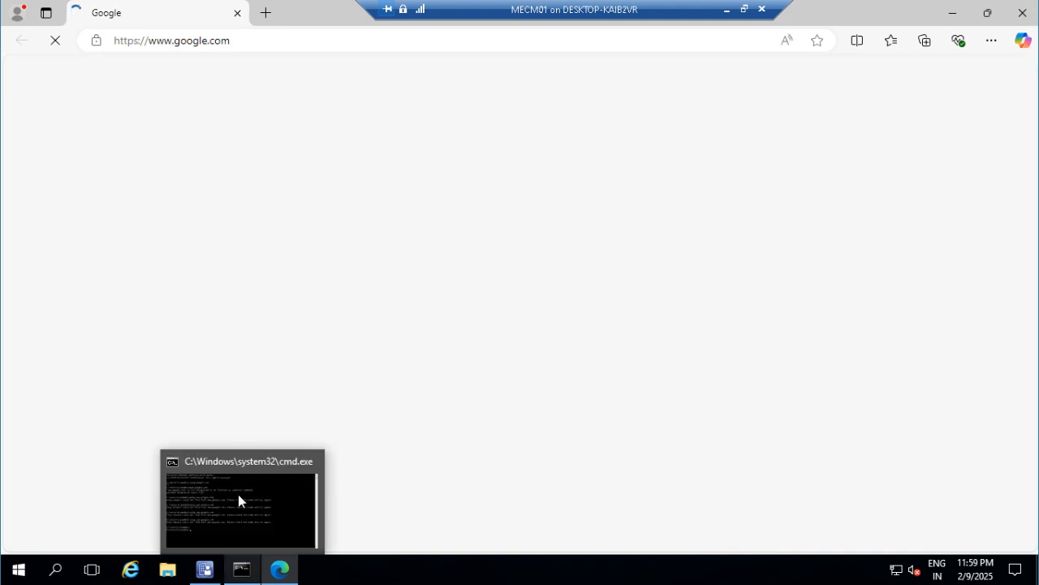
pyautogui.click(241, 568)
pyautogui.click(310, 427)
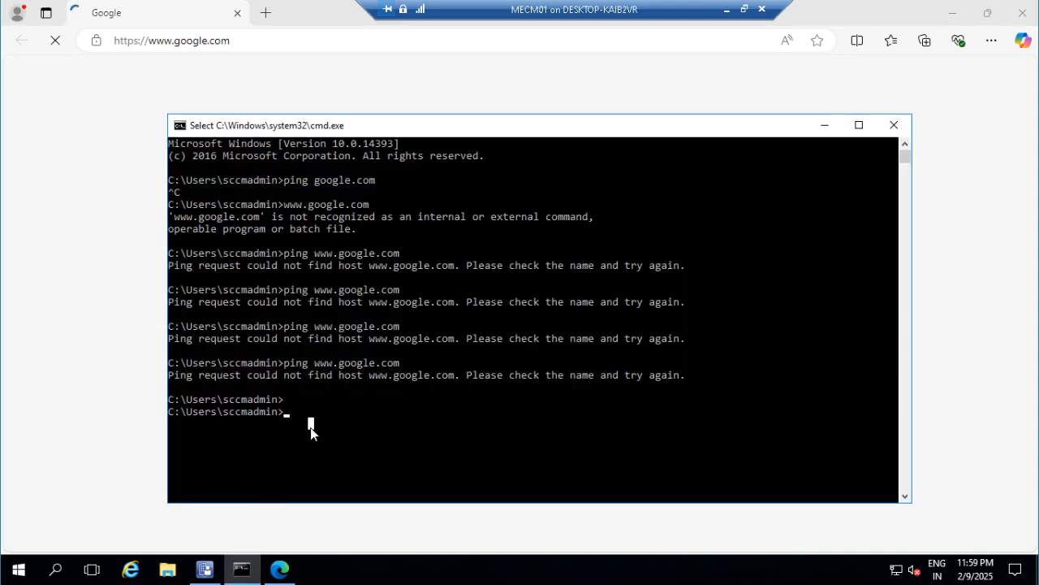
pyautogui.press('Up')
pyautogui.press('Return')
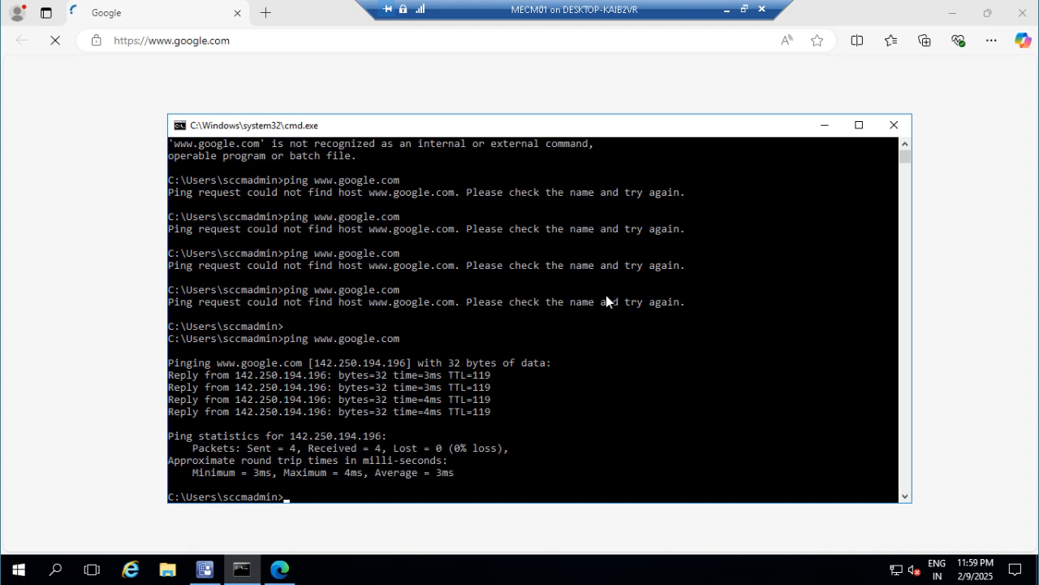
pyautogui.click(678, 263)
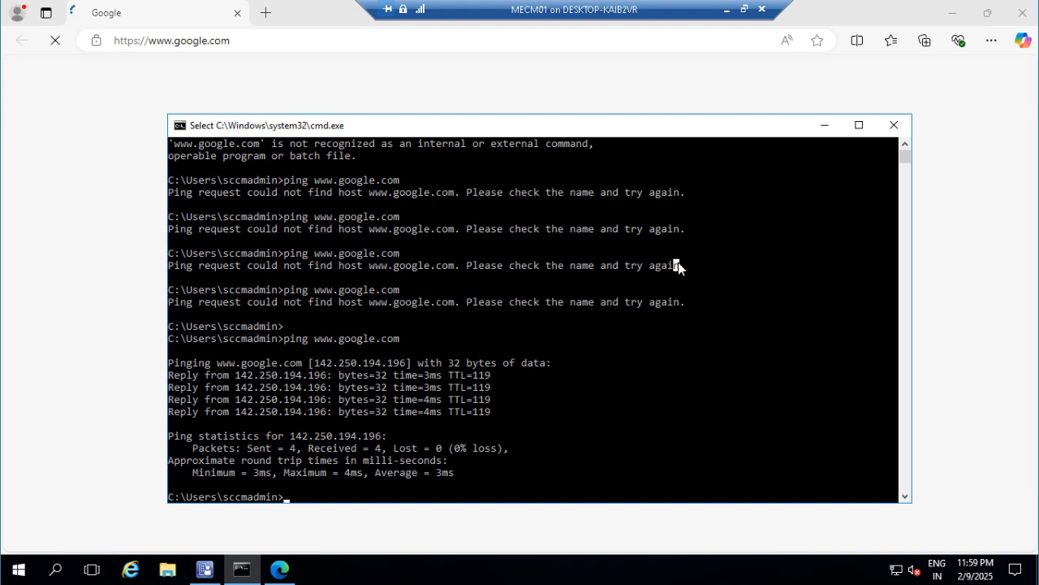
# Return to Microsoft Edge, shift the connection bar clear of the tabs and enter "youtue" in a new tab's address bar, dismissing the suggestions.
pyautogui.click(68, 260)
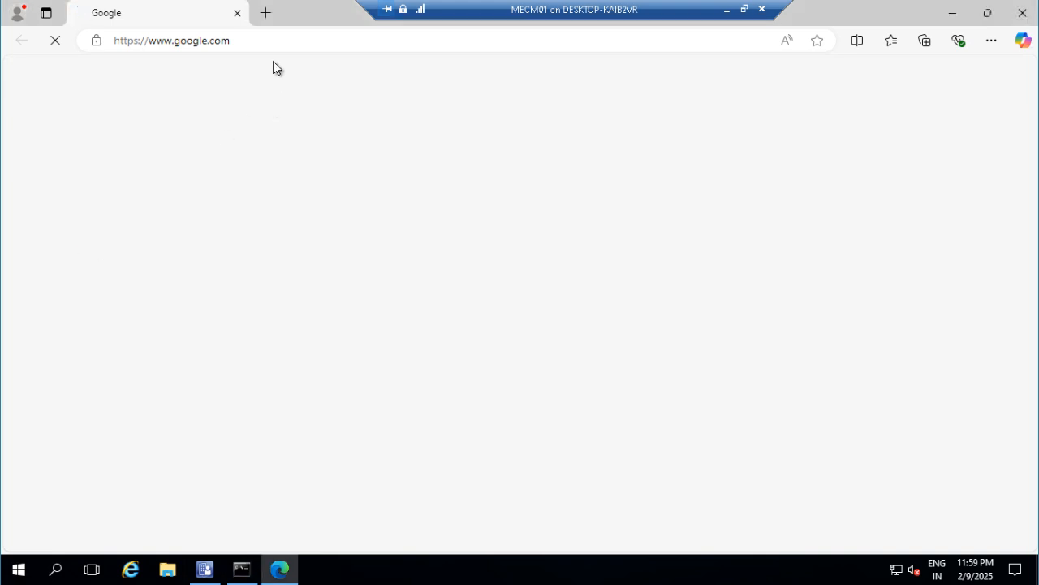
pyautogui.moveTo(453, 11); pyautogui.dragTo(529, 9)
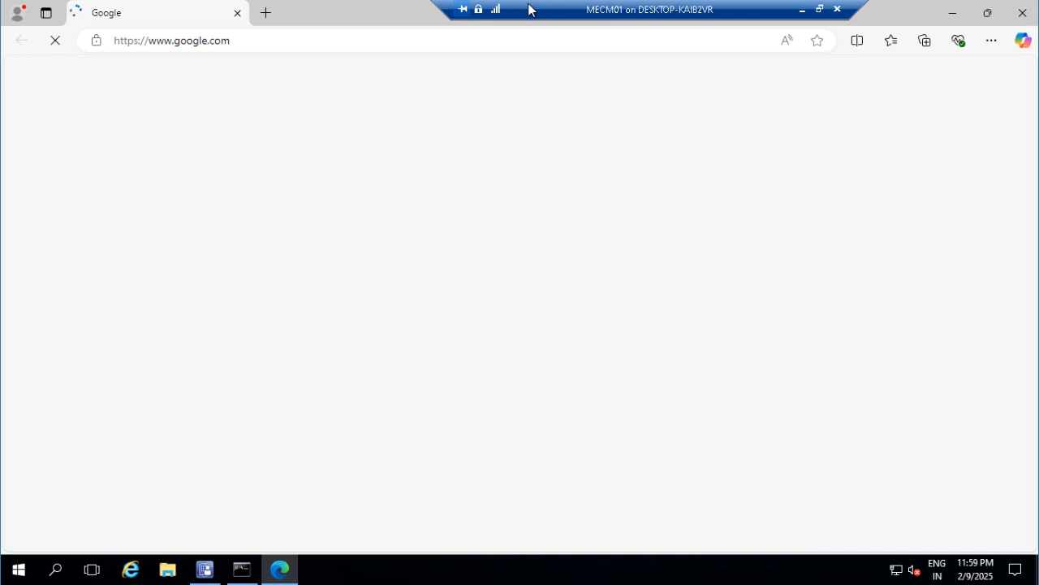
pyautogui.click(263, 14)
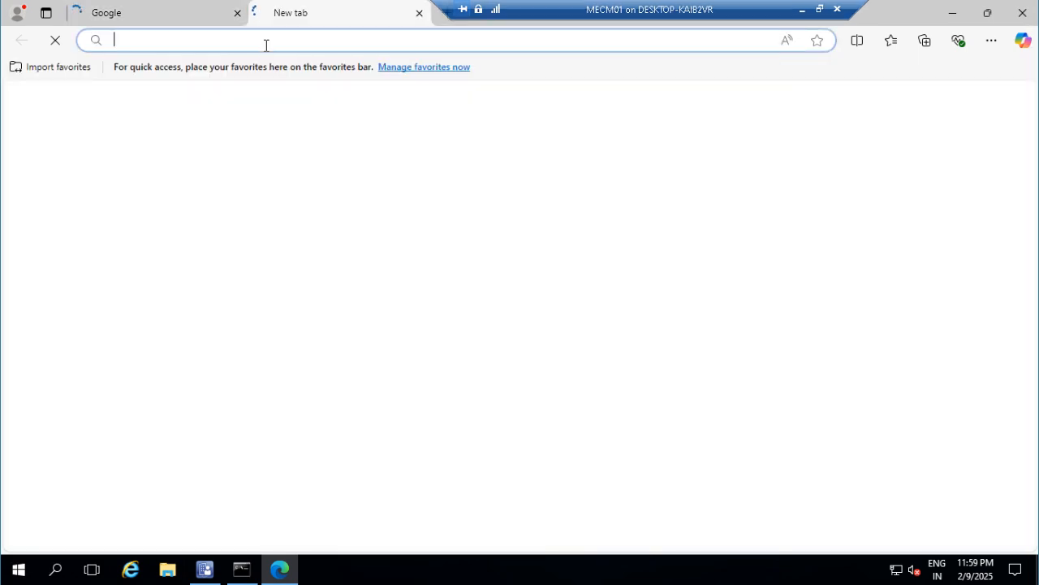
pyautogui.write('you')
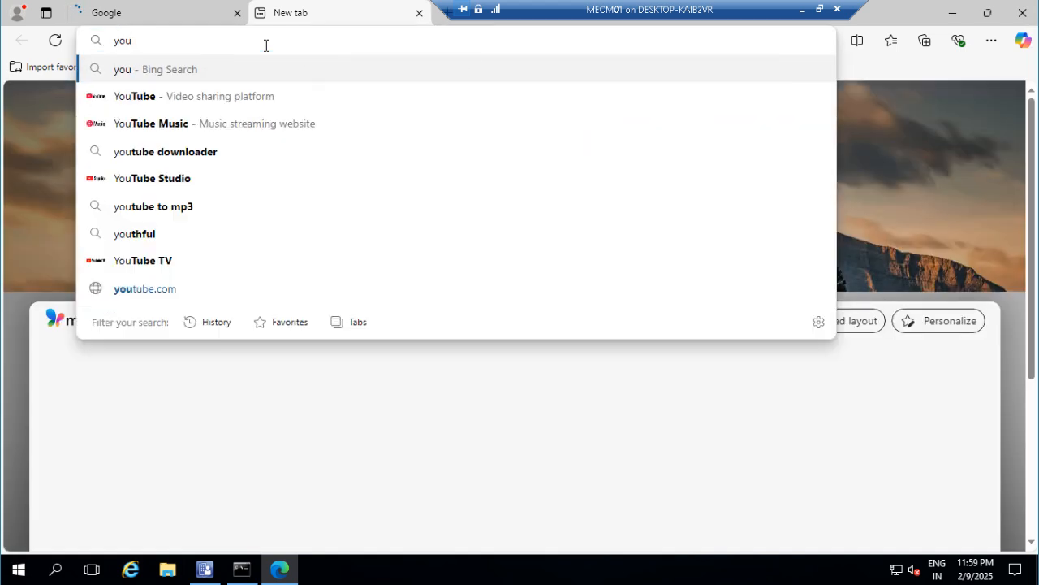
pyautogui.write('tue')
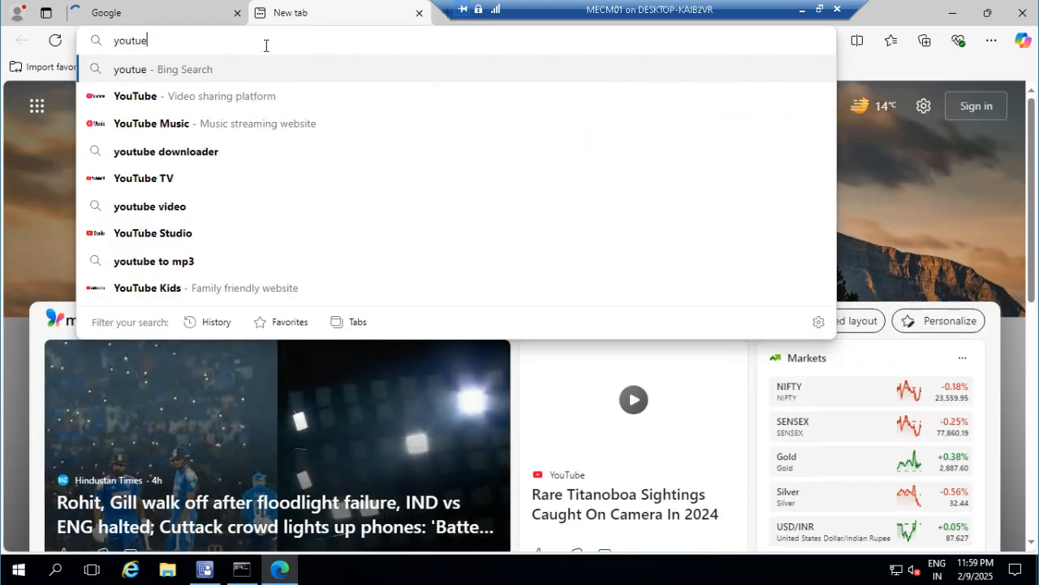
pyautogui.press('Escape')
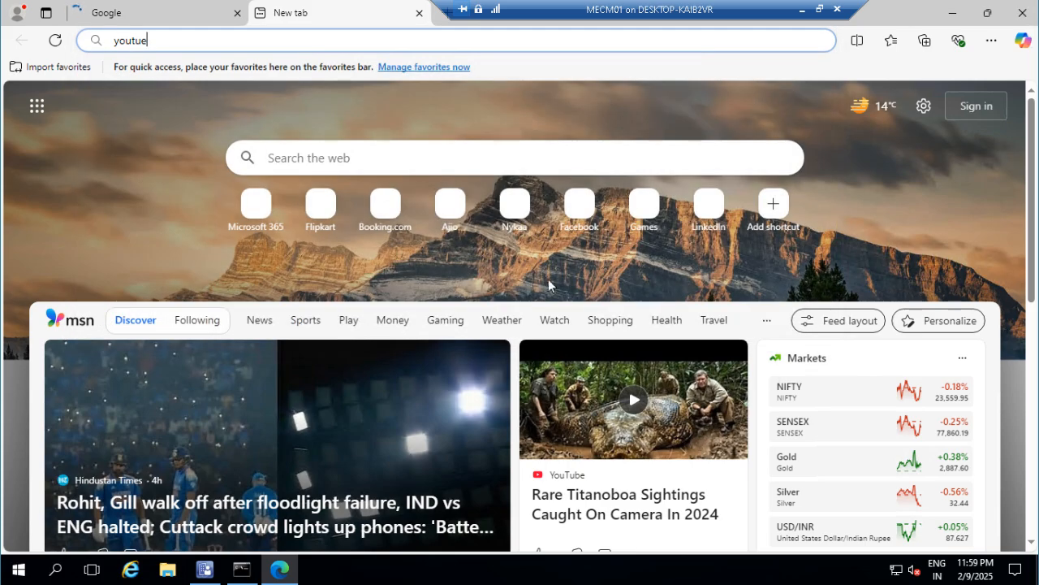
# Look through the MSN feed on the new tab page and dismiss the feed personalization dialog.
pyautogui.click(1007, 224)
pyautogui.scroll(-6, 1008, 223)
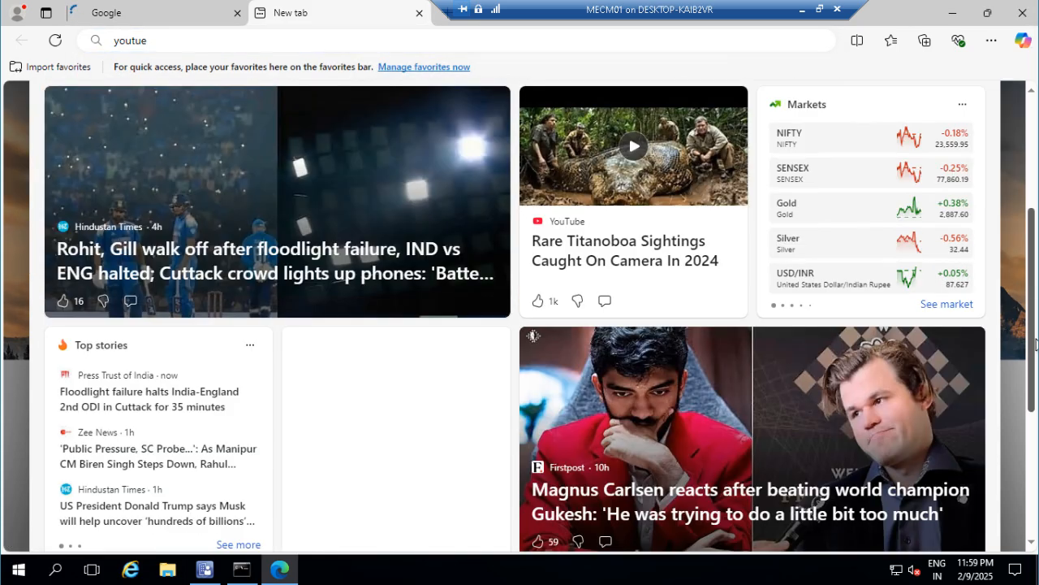
pyautogui.scroll(5, 520, 316)
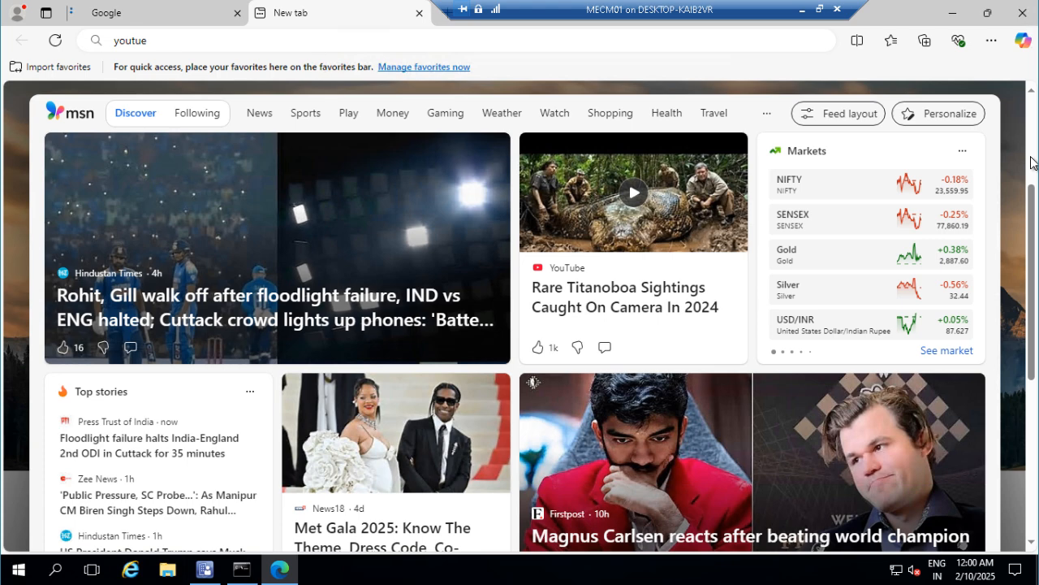
pyautogui.click(1032, 163)
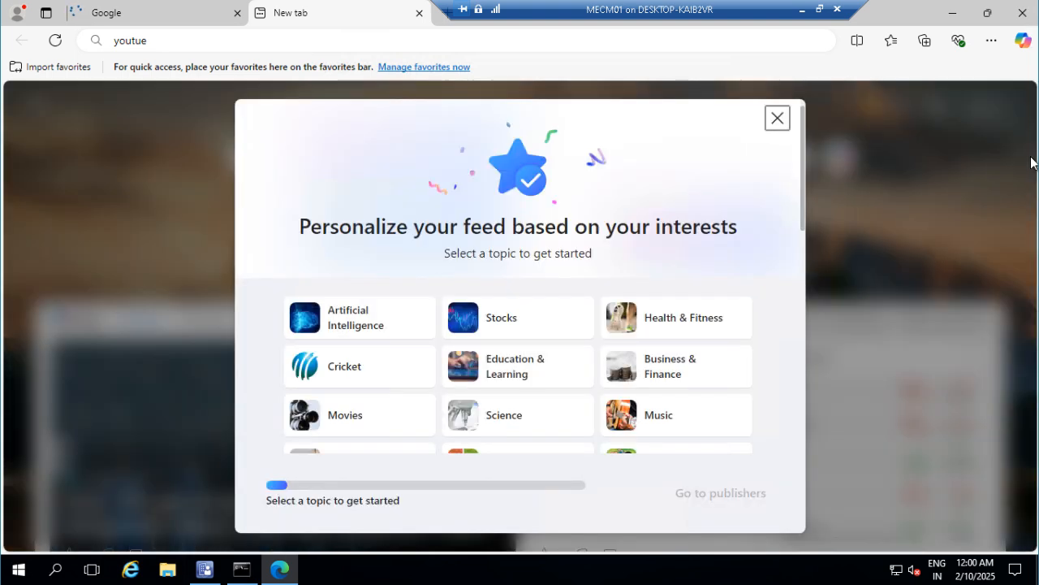
pyautogui.click(775, 120)
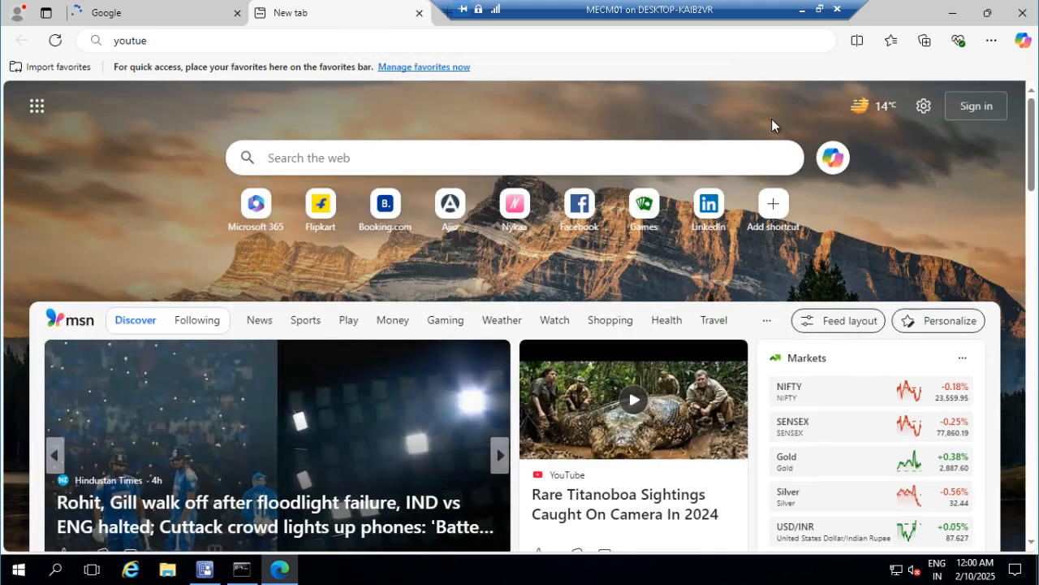